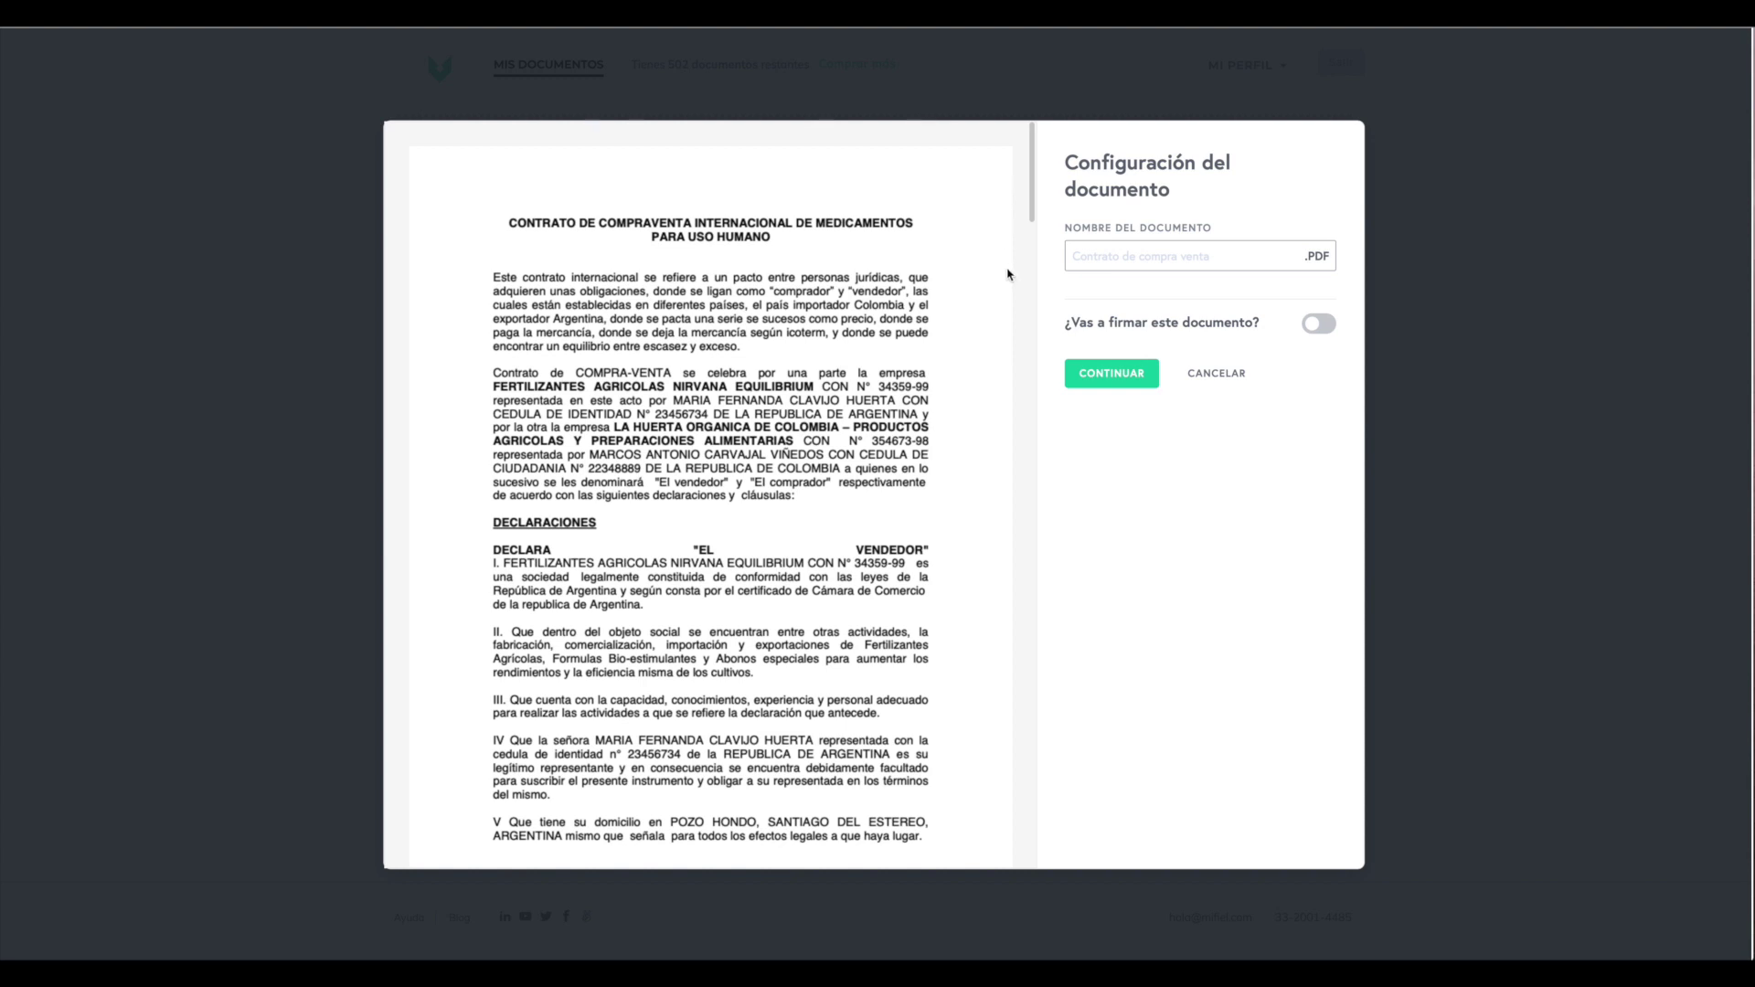
# - Scroll through the contract clauses and switch on '¿Vas a firmar este documento?'
pyautogui.scroll(-3, 1008, 275)
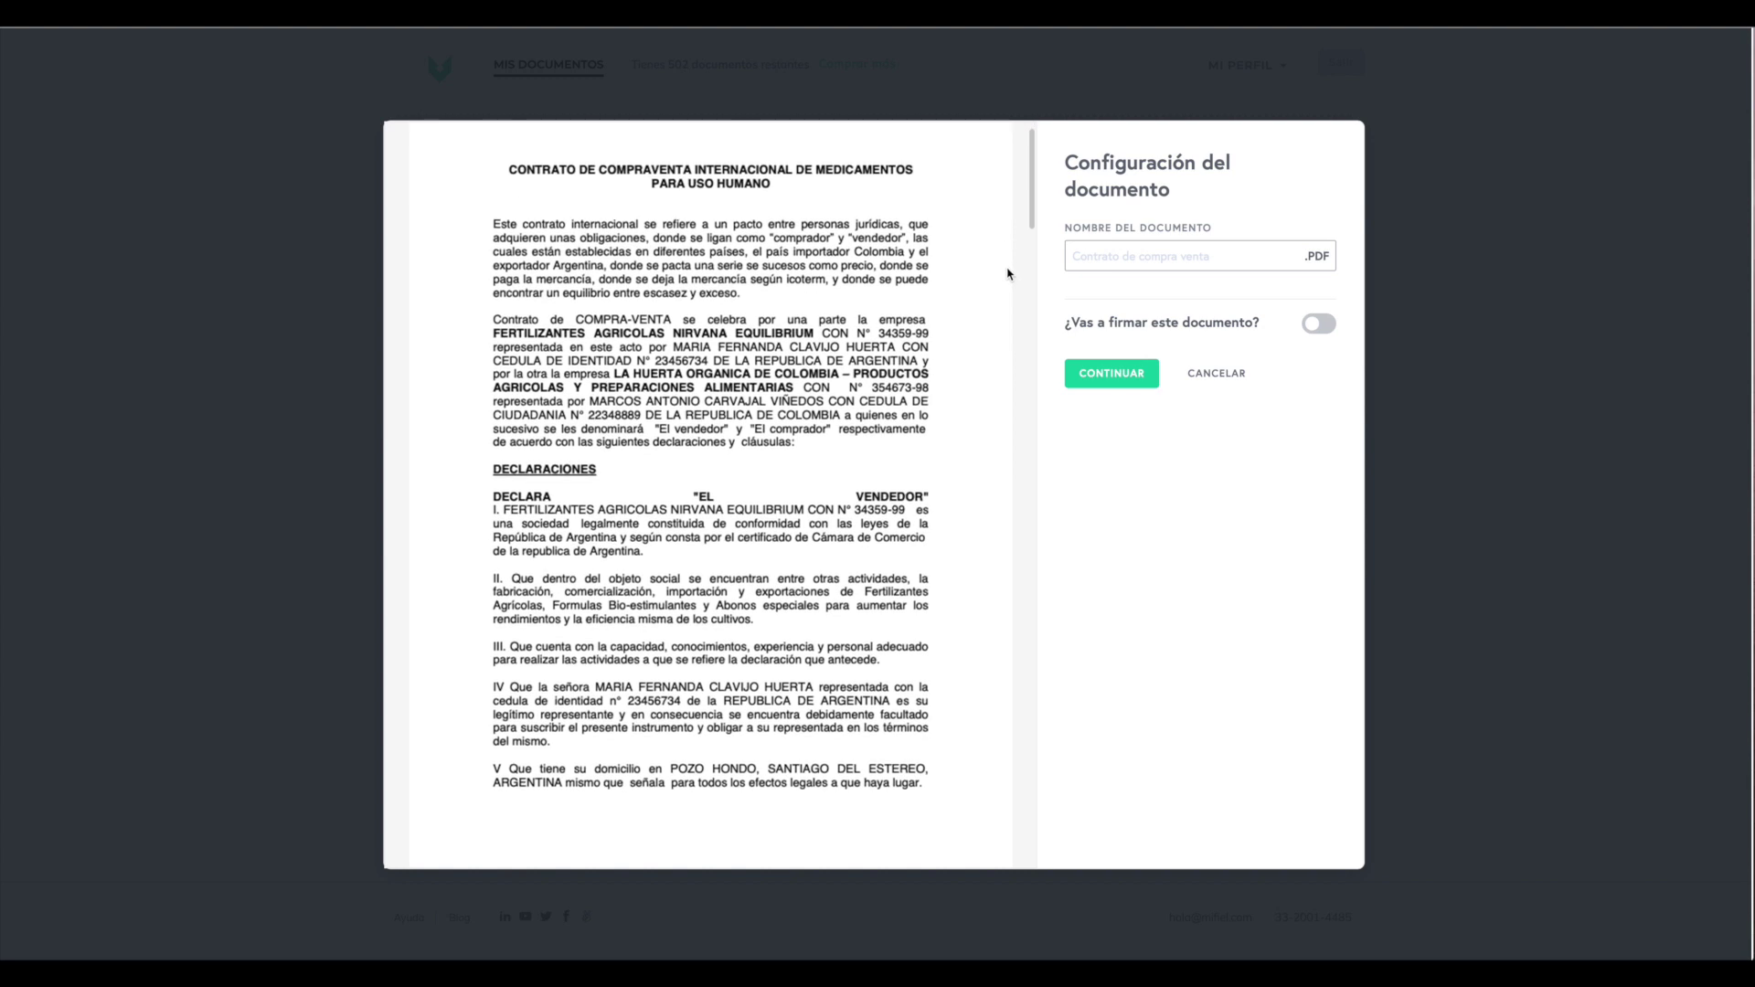
pyautogui.scroll(-5, 1009, 274)
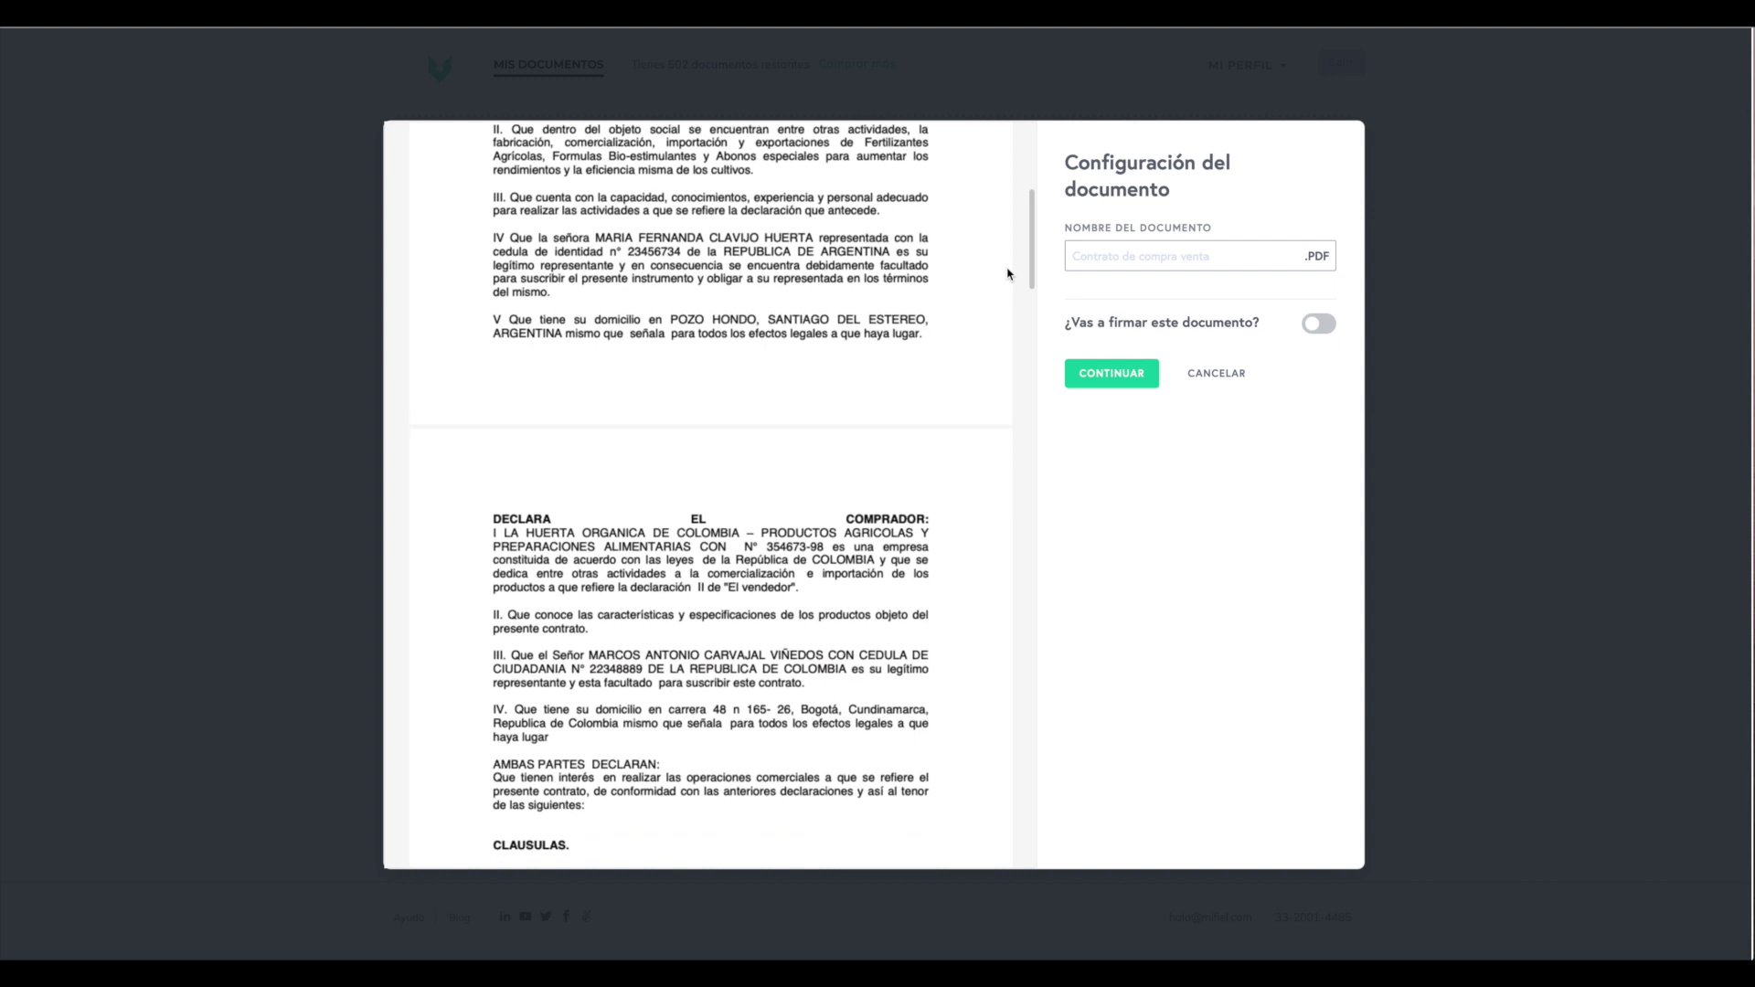
pyautogui.scroll(-4, 1008, 274)
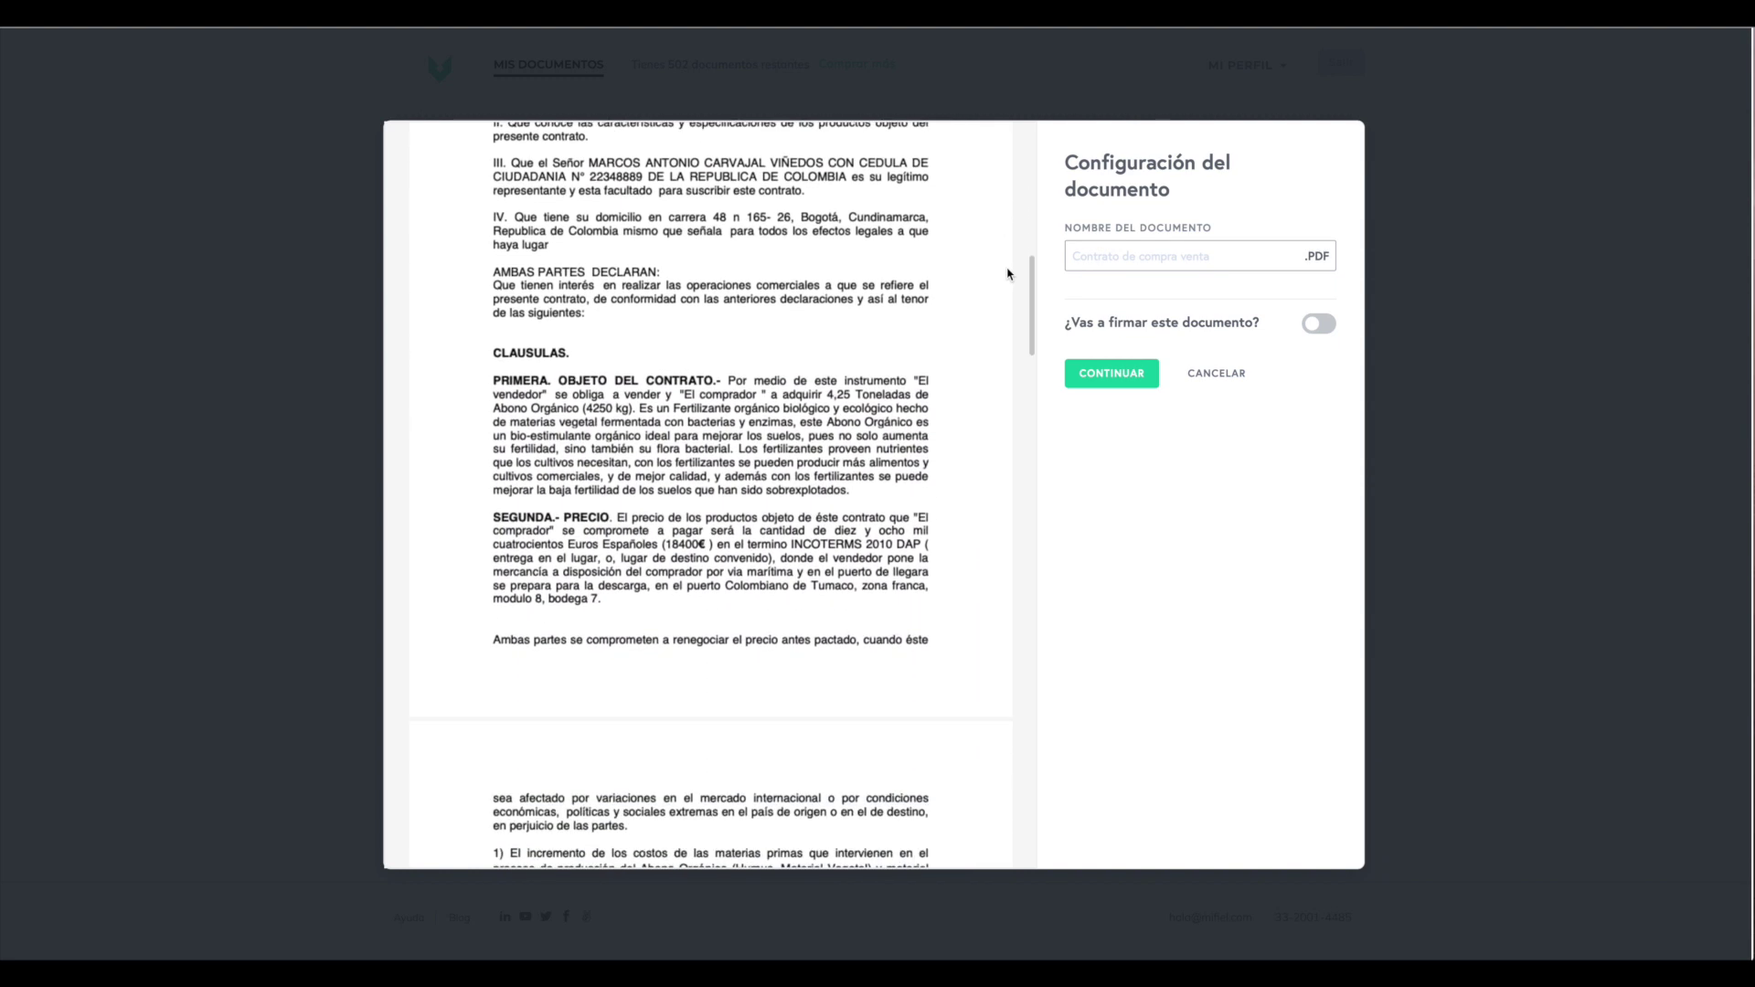
pyautogui.scroll(-4, 1008, 274)
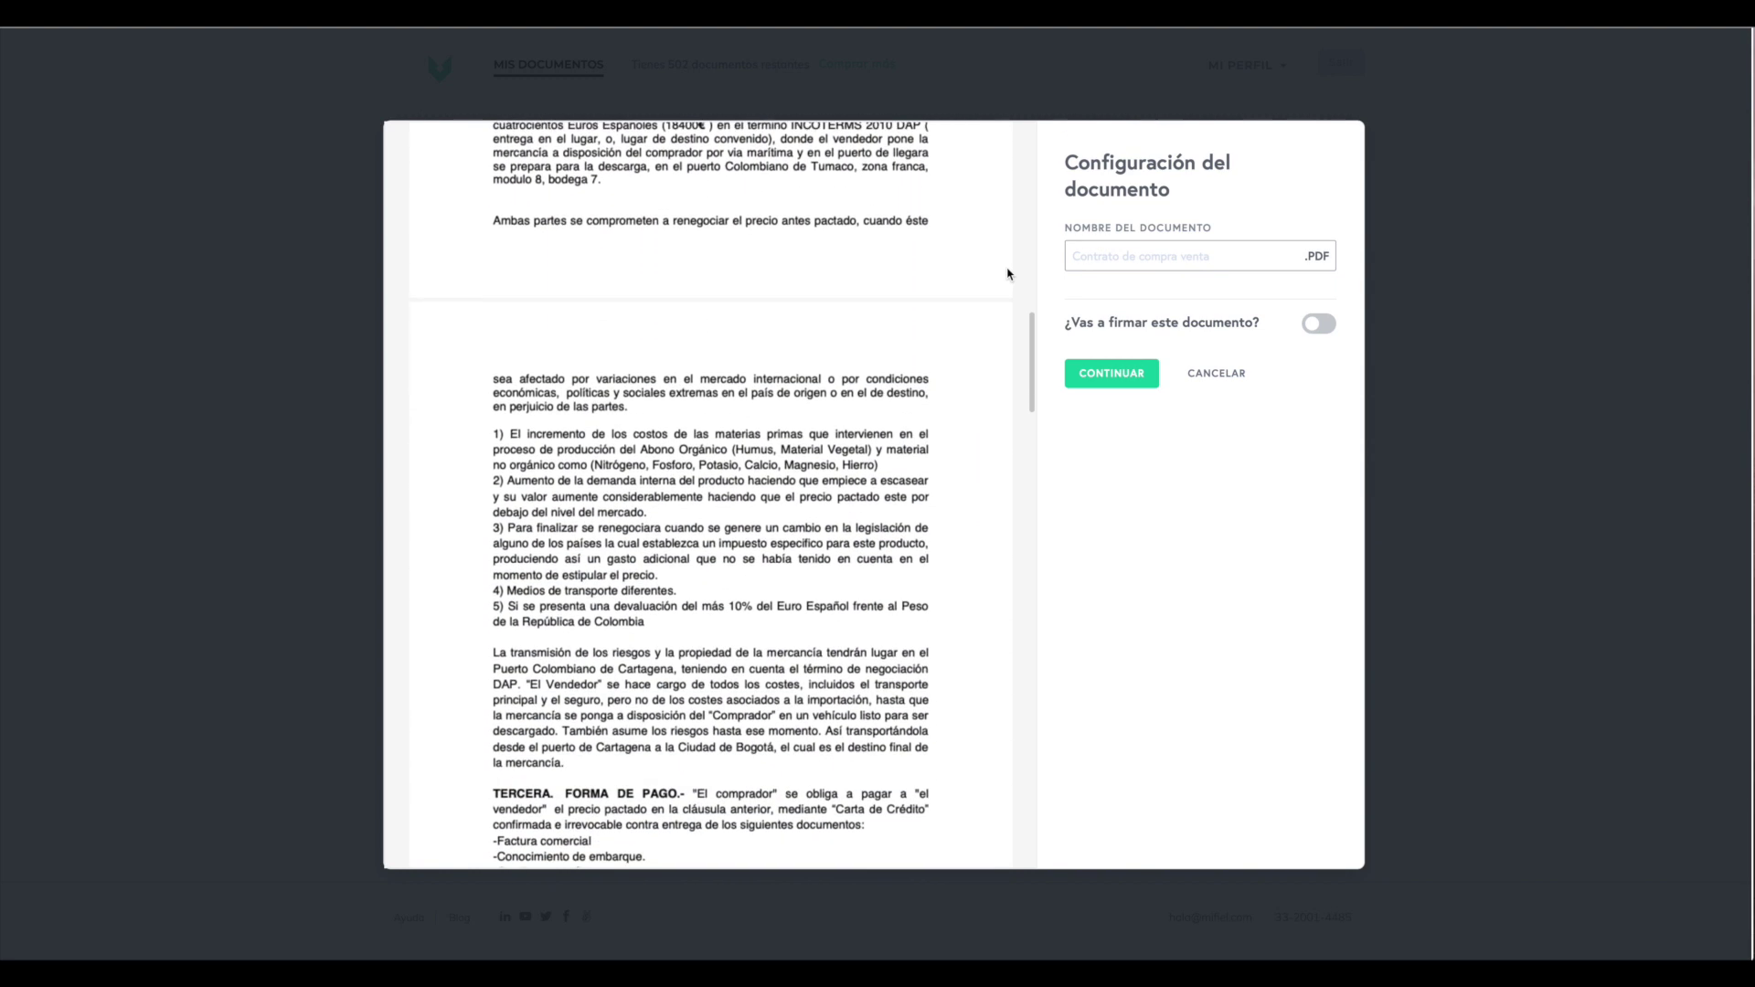
pyautogui.scroll(-4, 1008, 273)
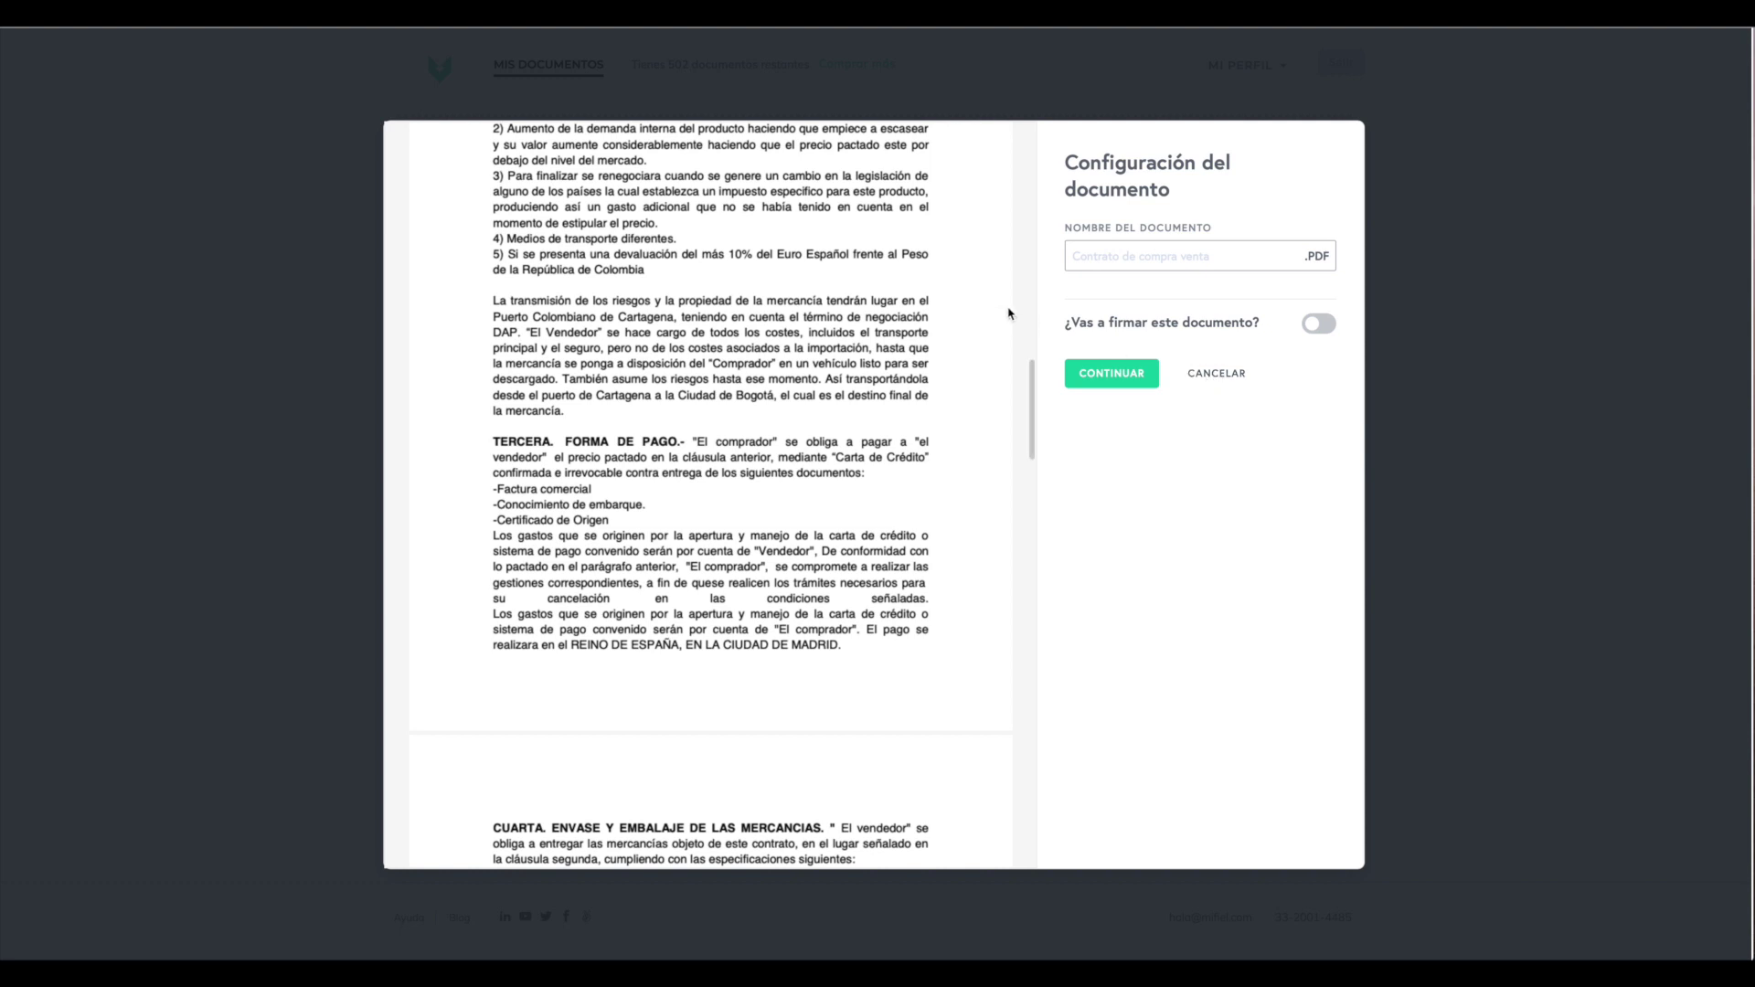
pyautogui.click(1327, 332)
# - Toggle '¿Vas a firmar este documento?' off and back on, then continue to document preparation
pyautogui.click(1327, 332)
pyautogui.click(1327, 332)
pyautogui.click(1114, 380)
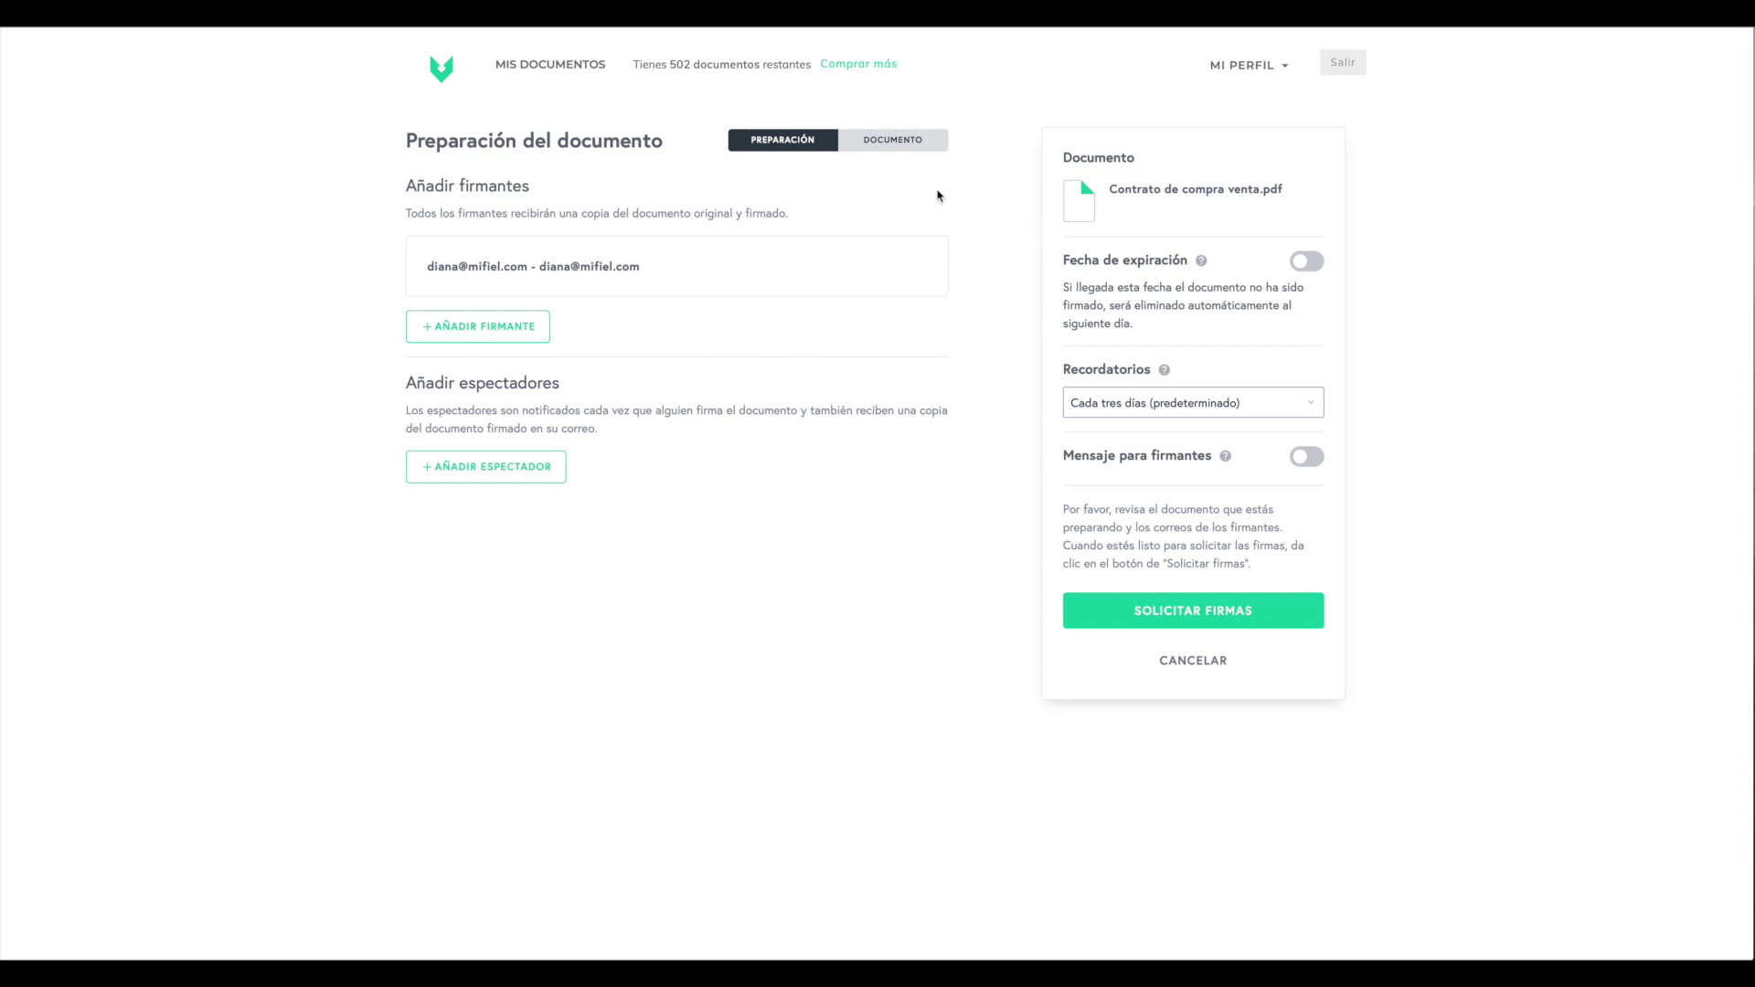
pyautogui.click(894, 141)
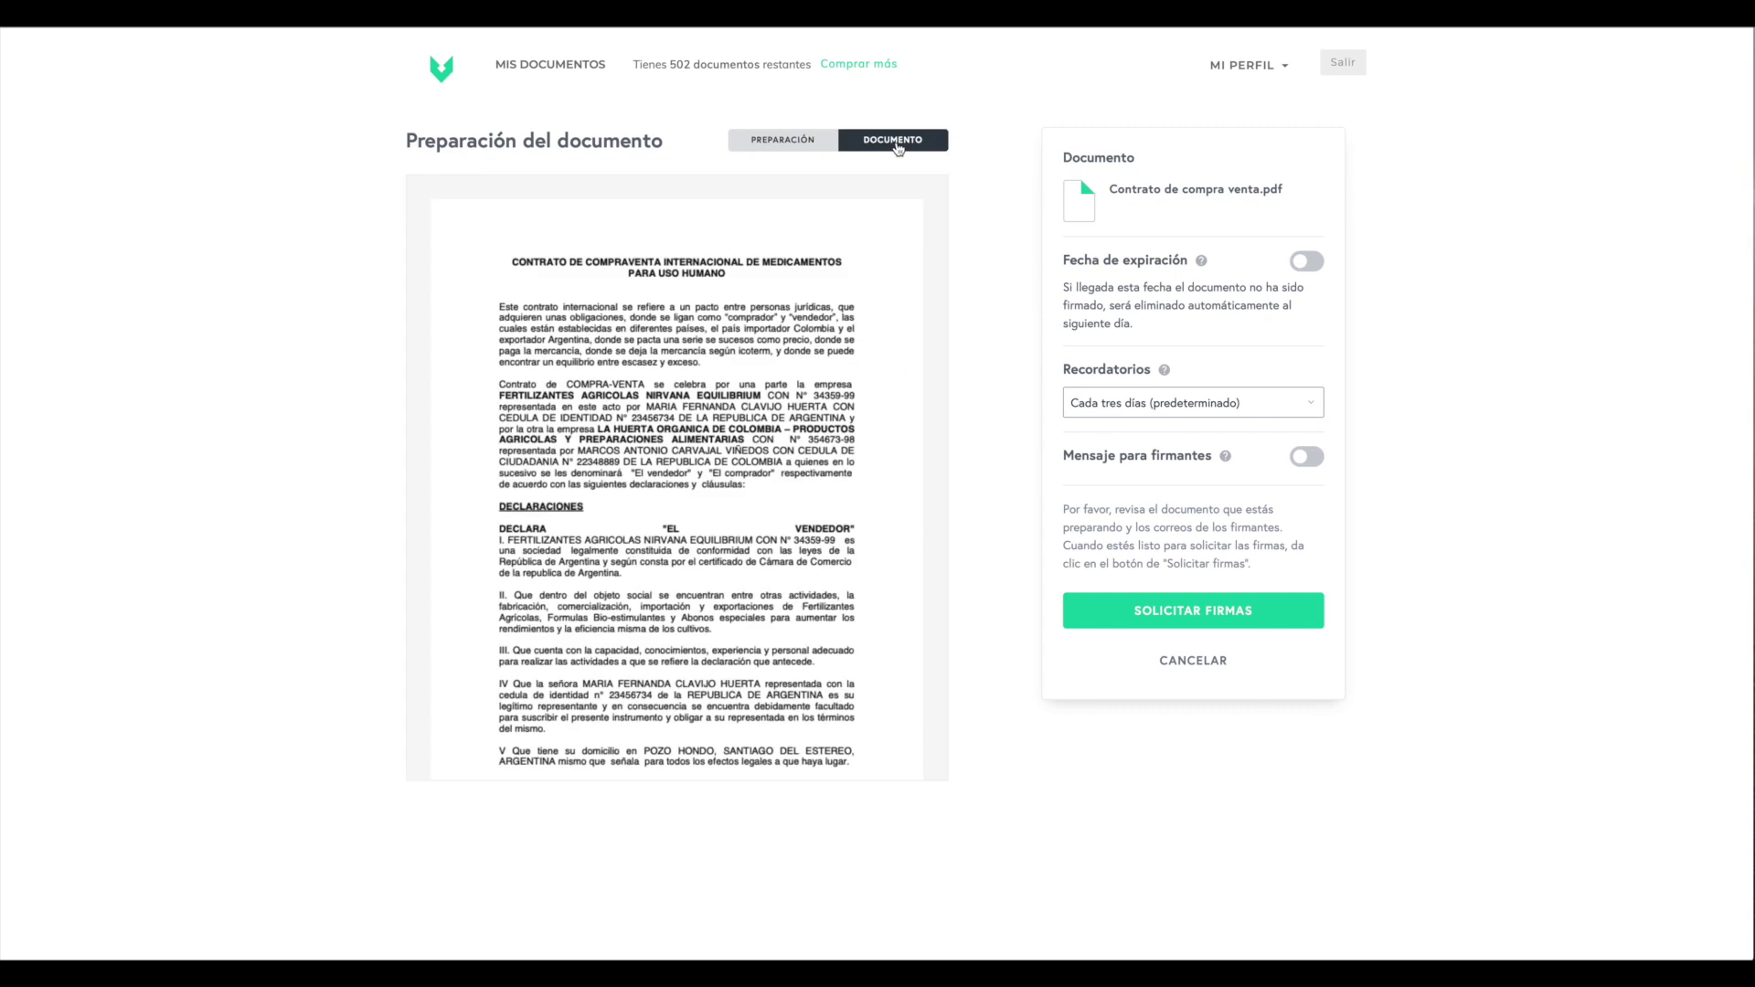
pyautogui.click(757, 146)
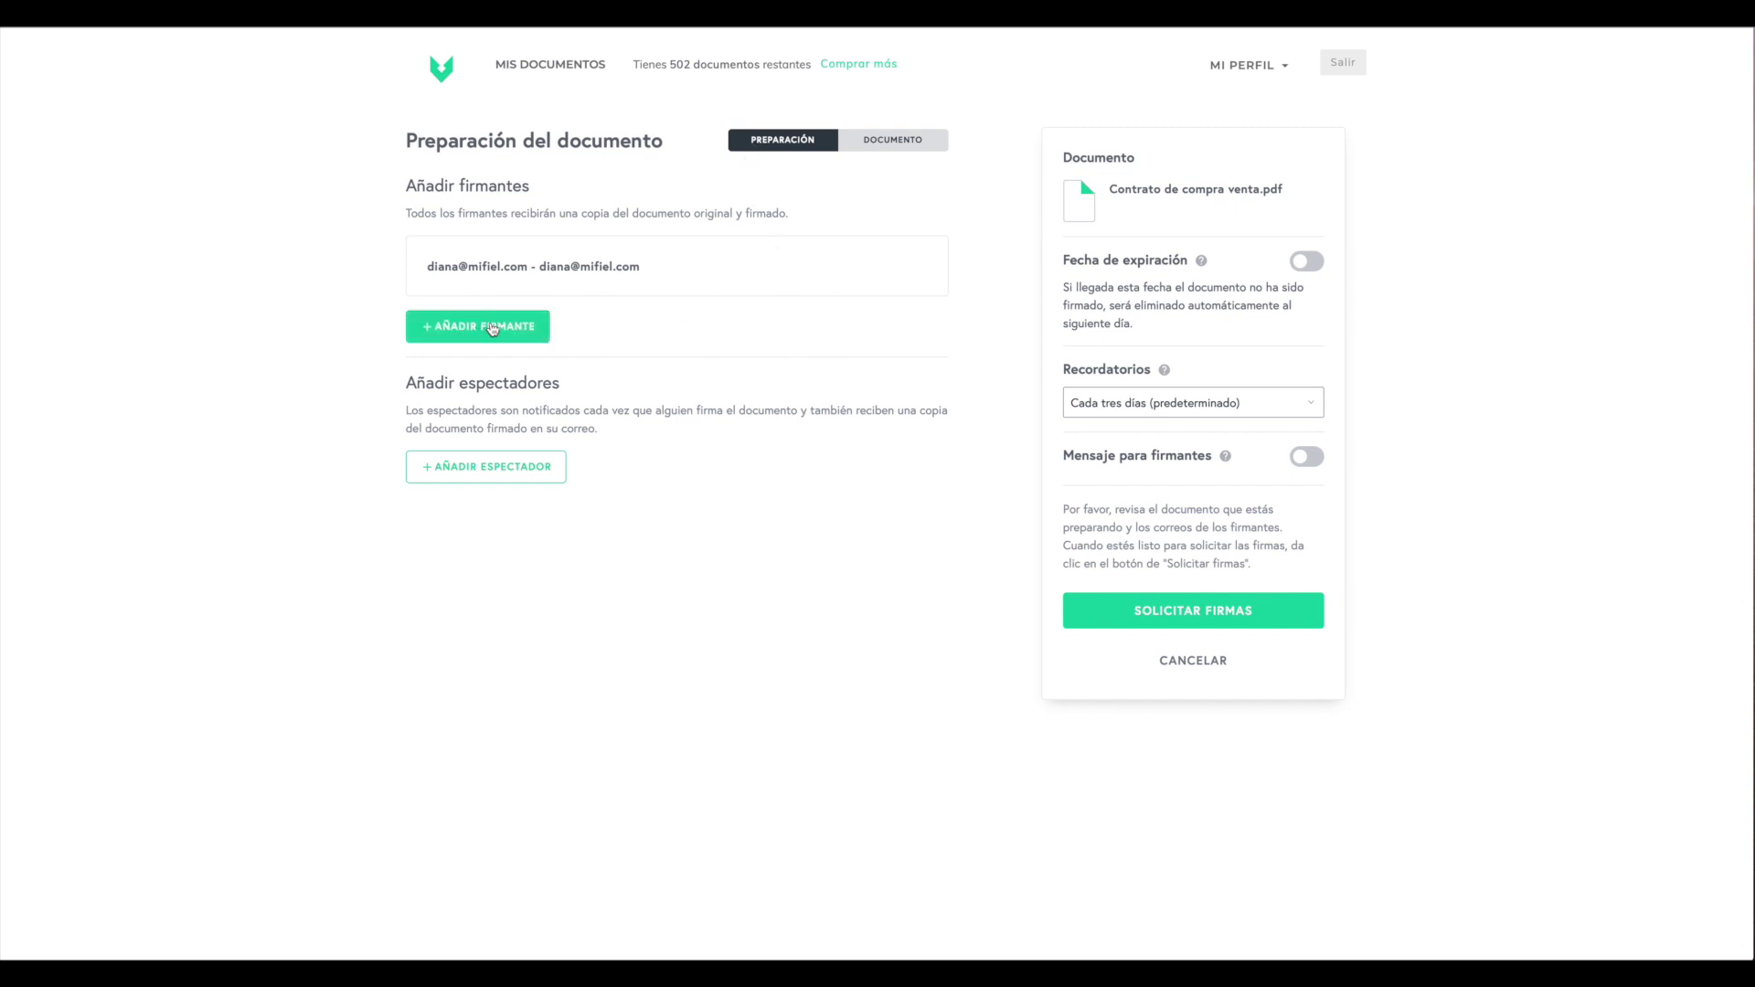
# - Add a new signer with the contact's e-mail address and full name
pyautogui.click(539, 337)
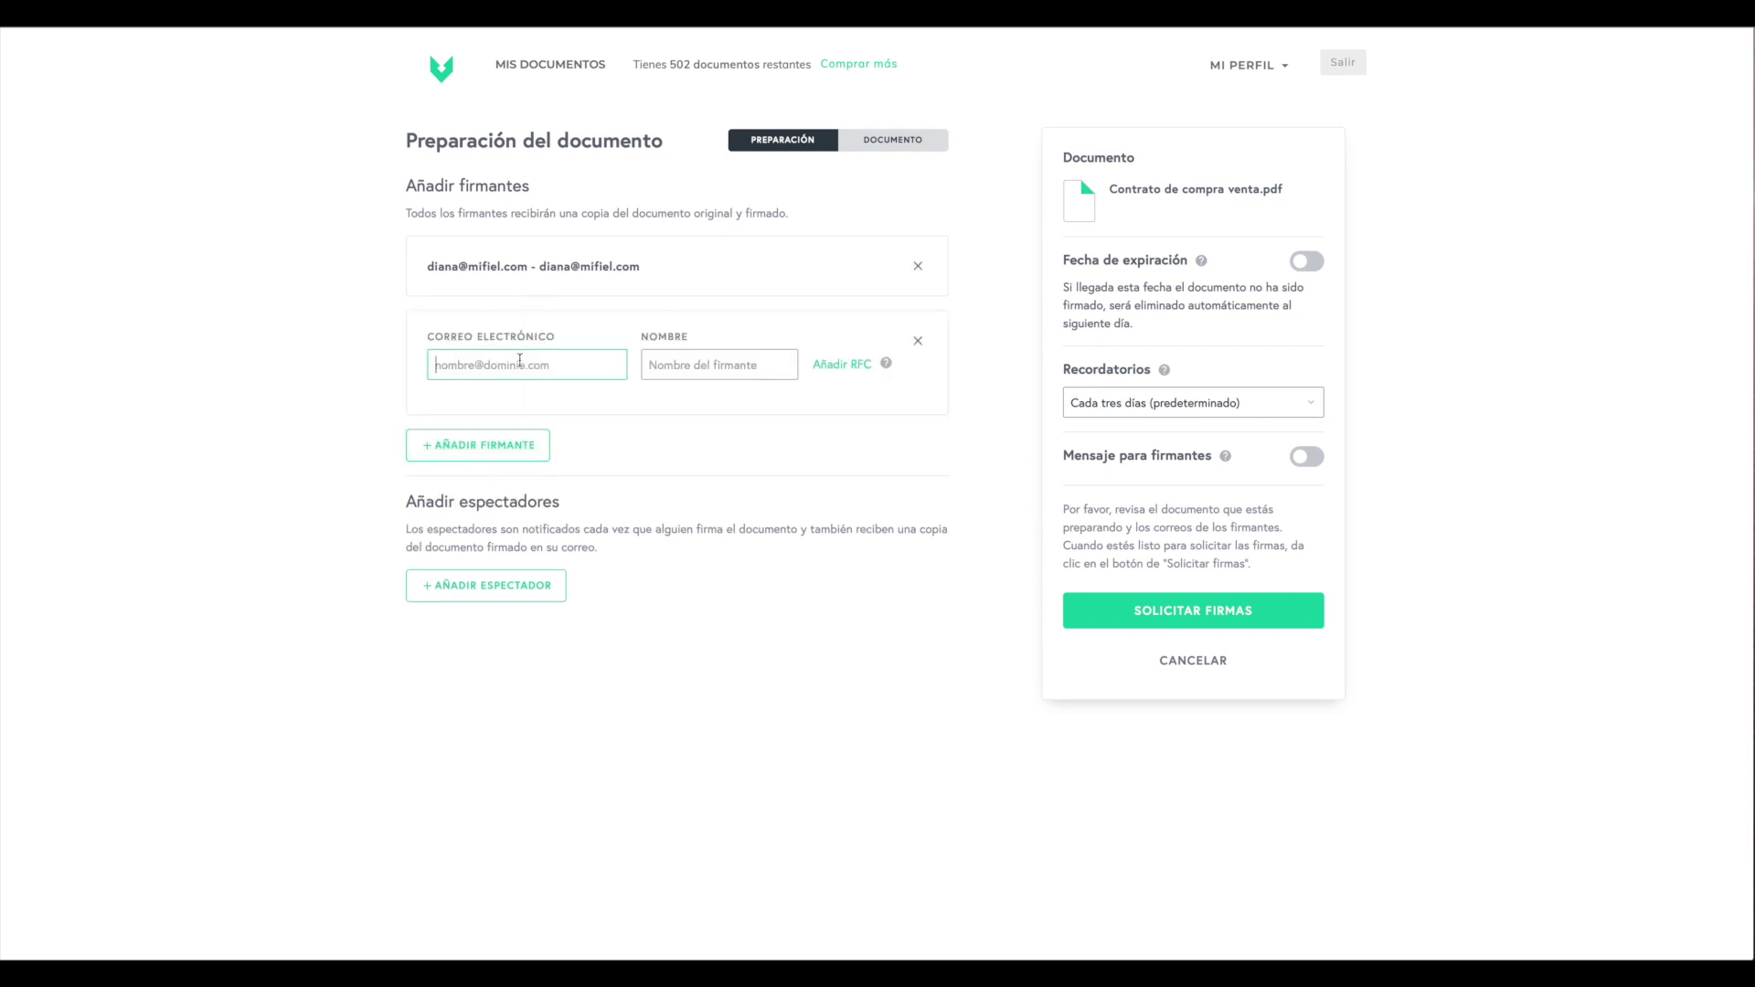
pyautogui.click(704, 365)
# - Add an RFC field for the new signer and paste in their RFC
pyautogui.click(850, 368)
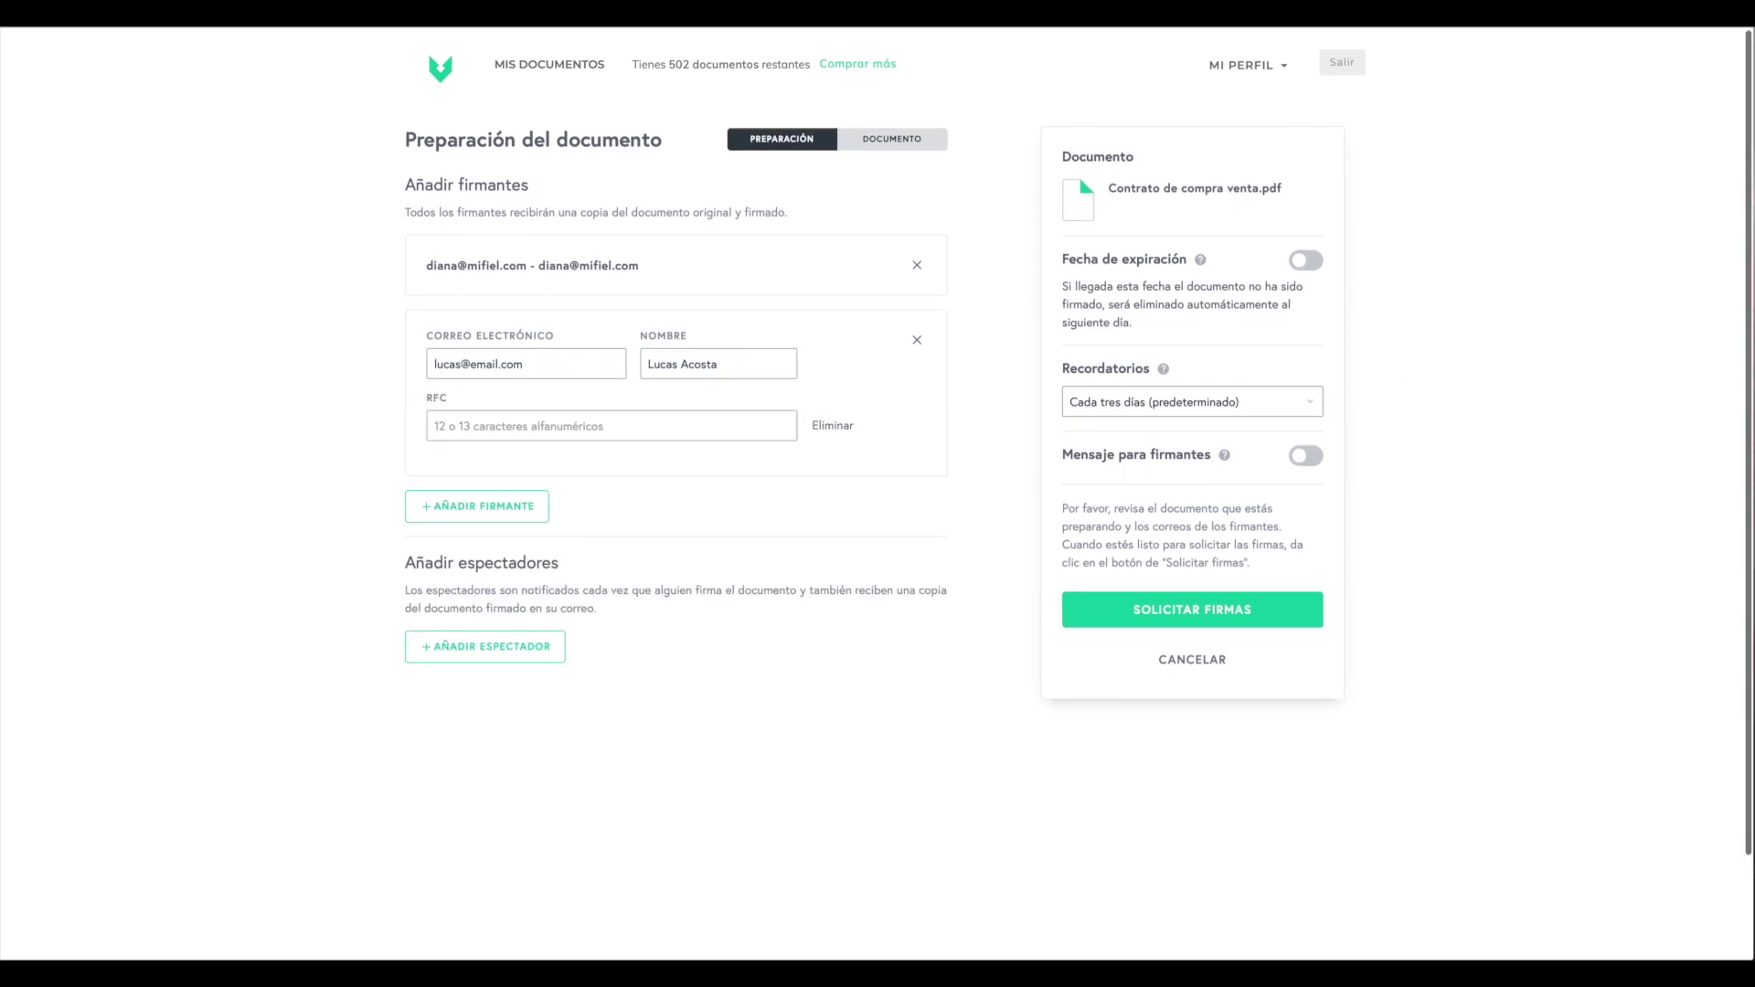
pyautogui.click(728, 429)
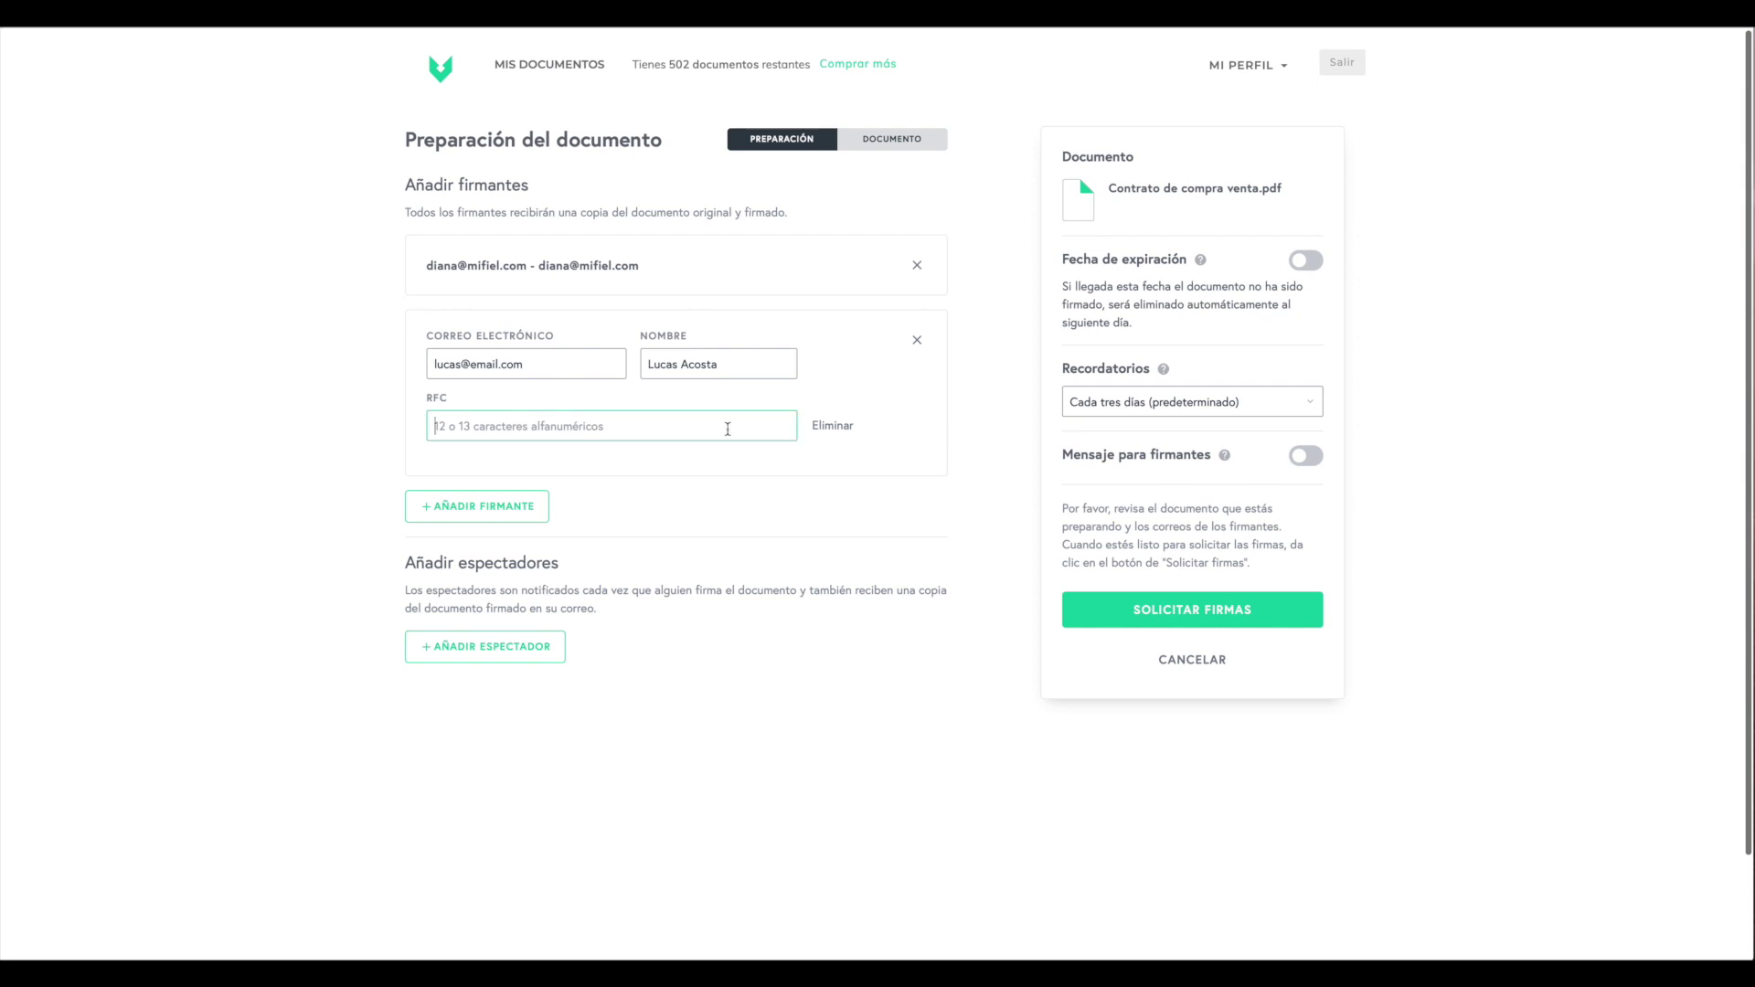
pyautogui.click(654, 478)
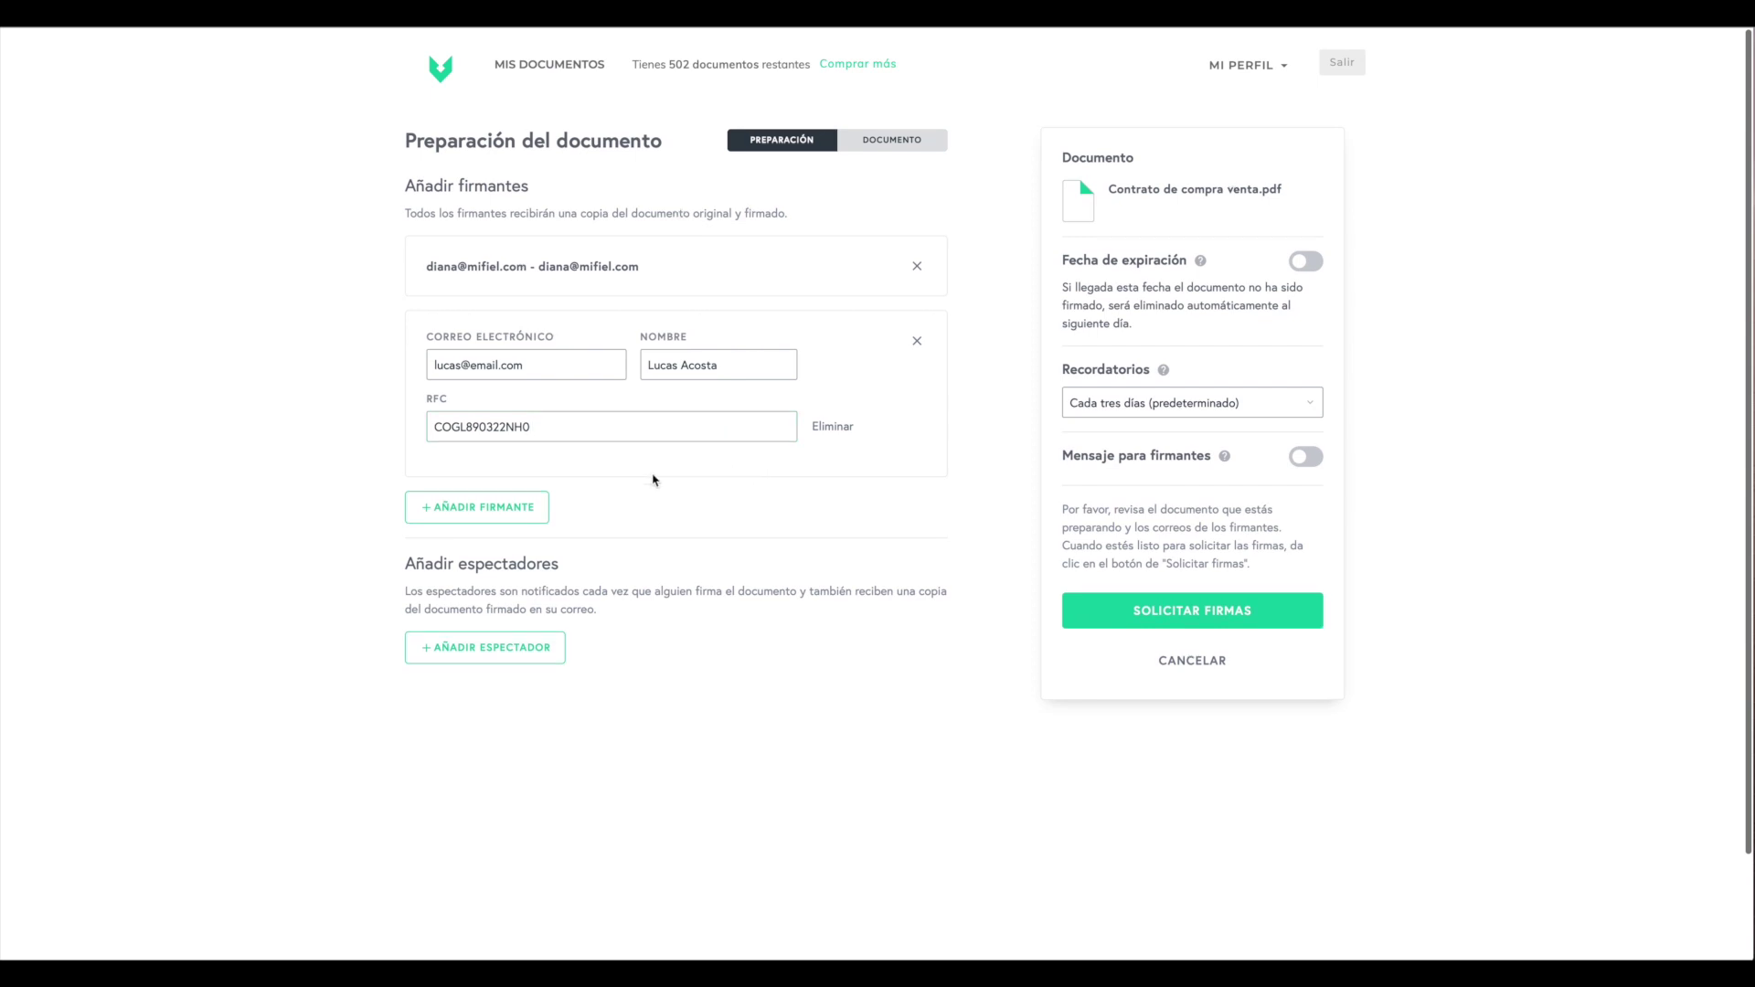
pyautogui.scroll(-1, 530, 500)
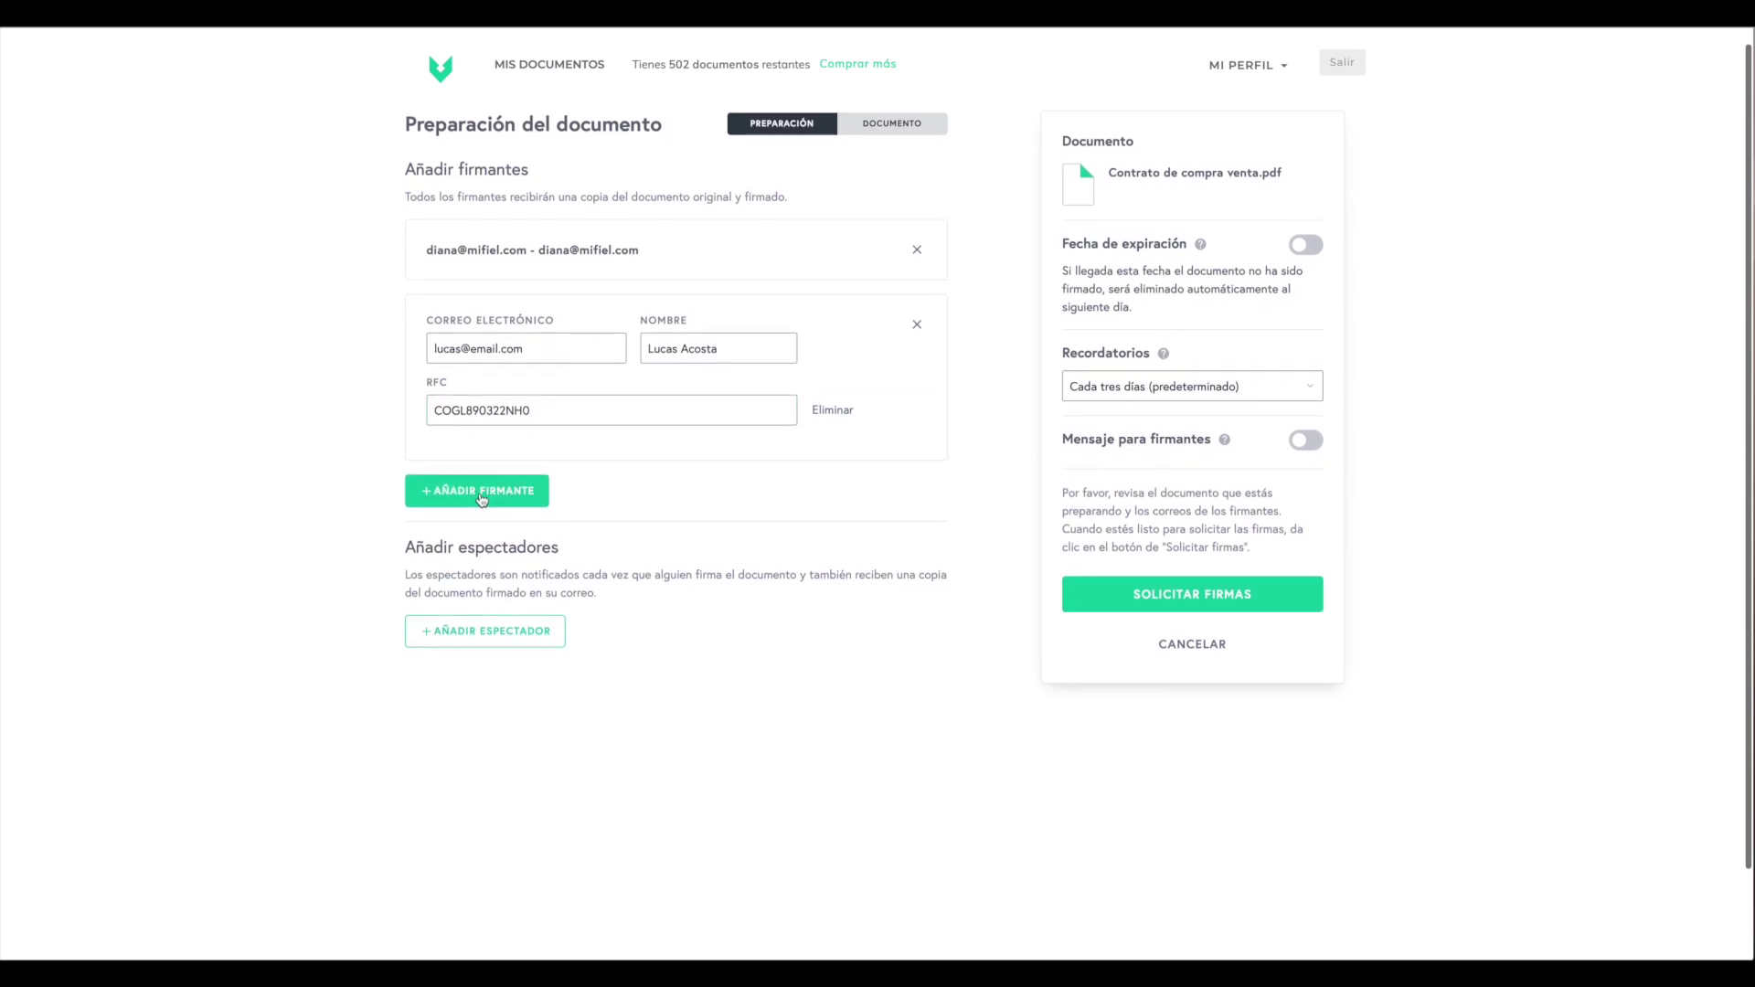
pyautogui.click(526, 494)
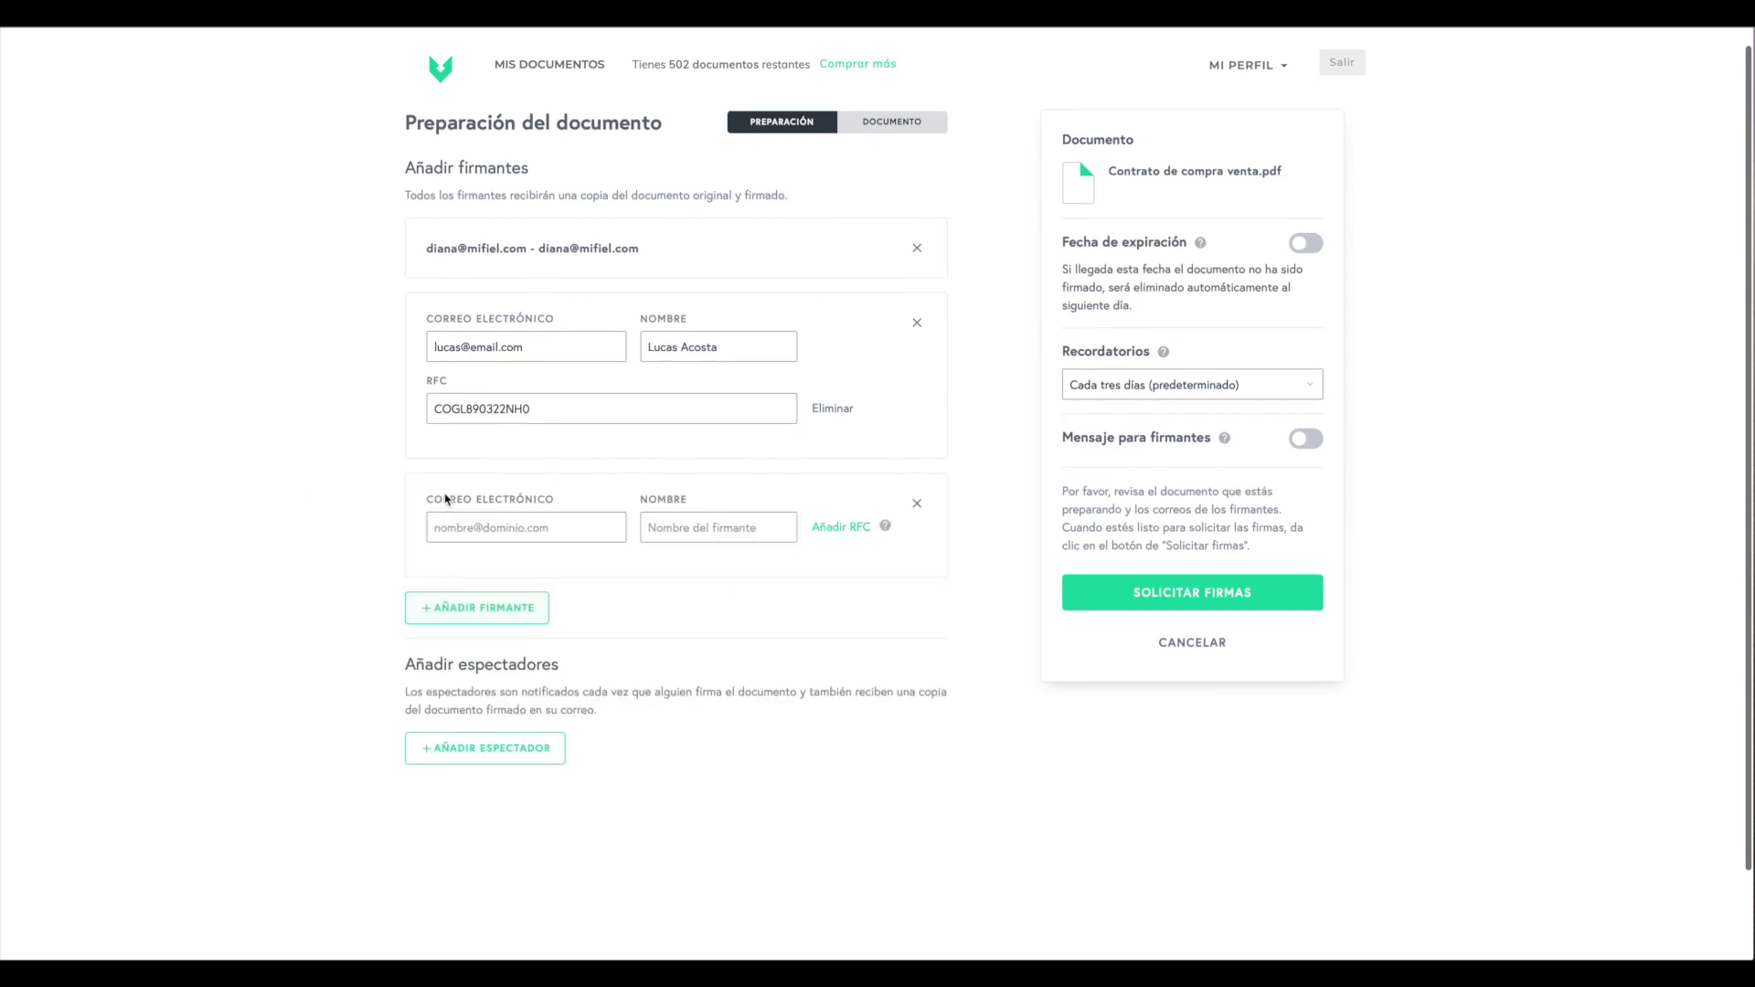
pyautogui.click(529, 619)
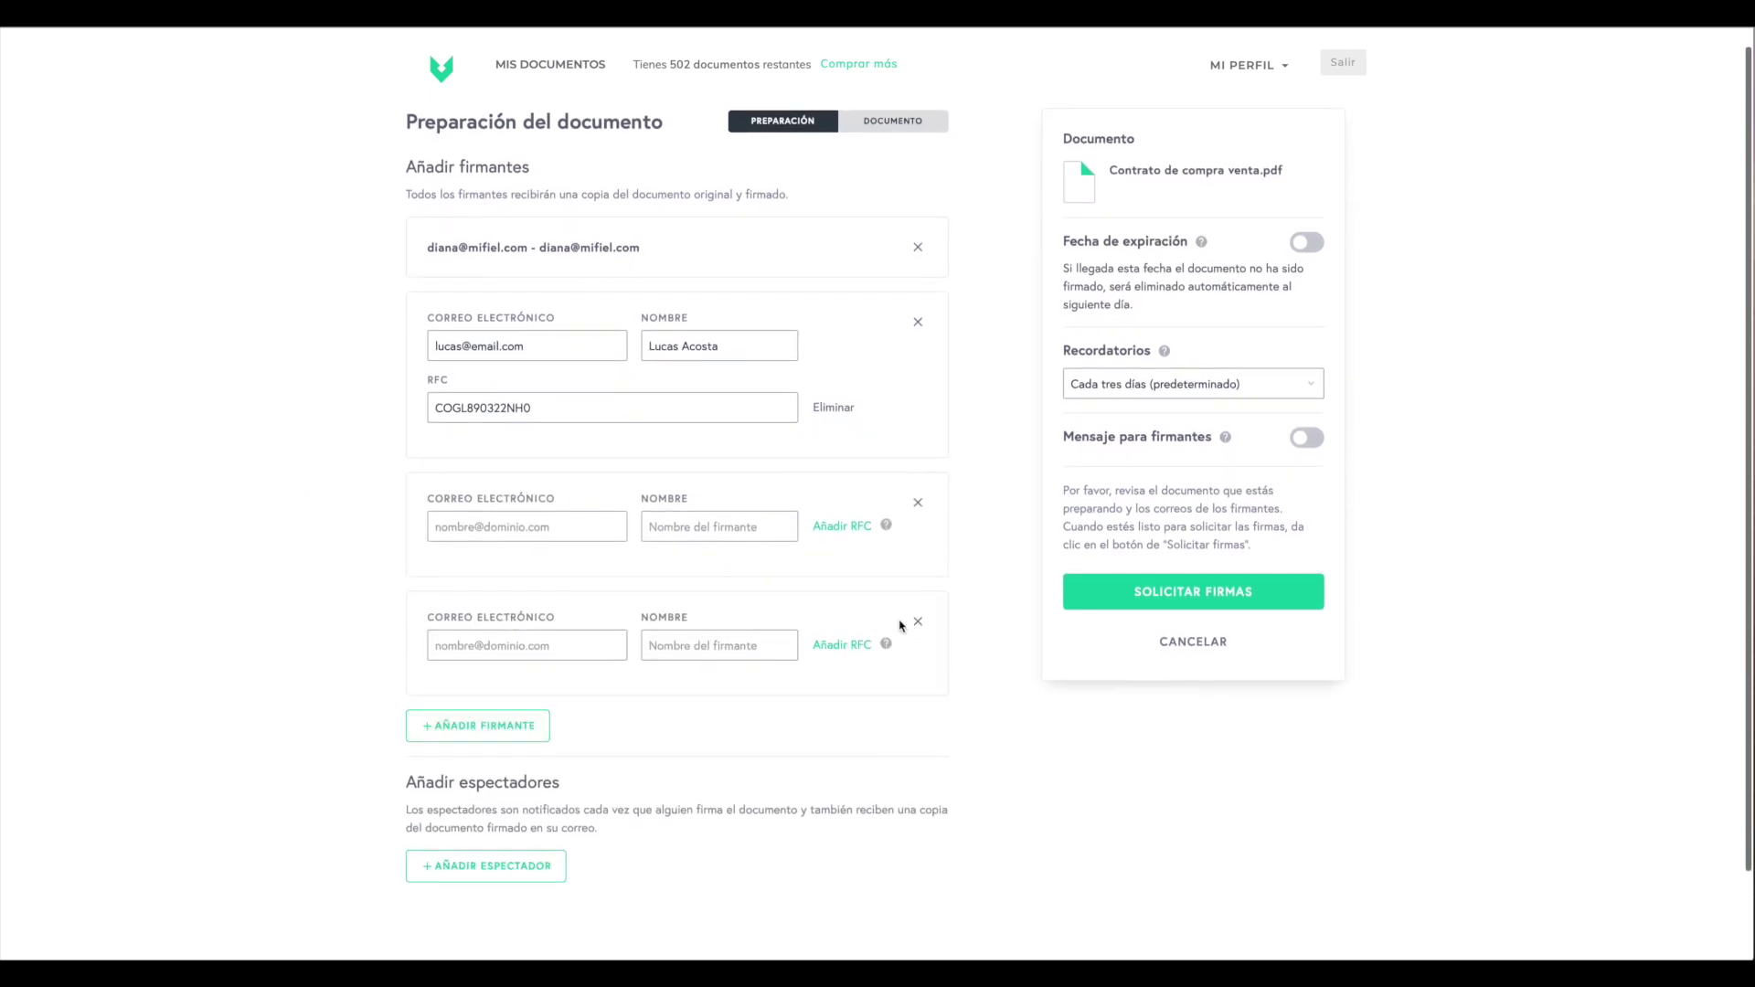
pyautogui.click(917, 624)
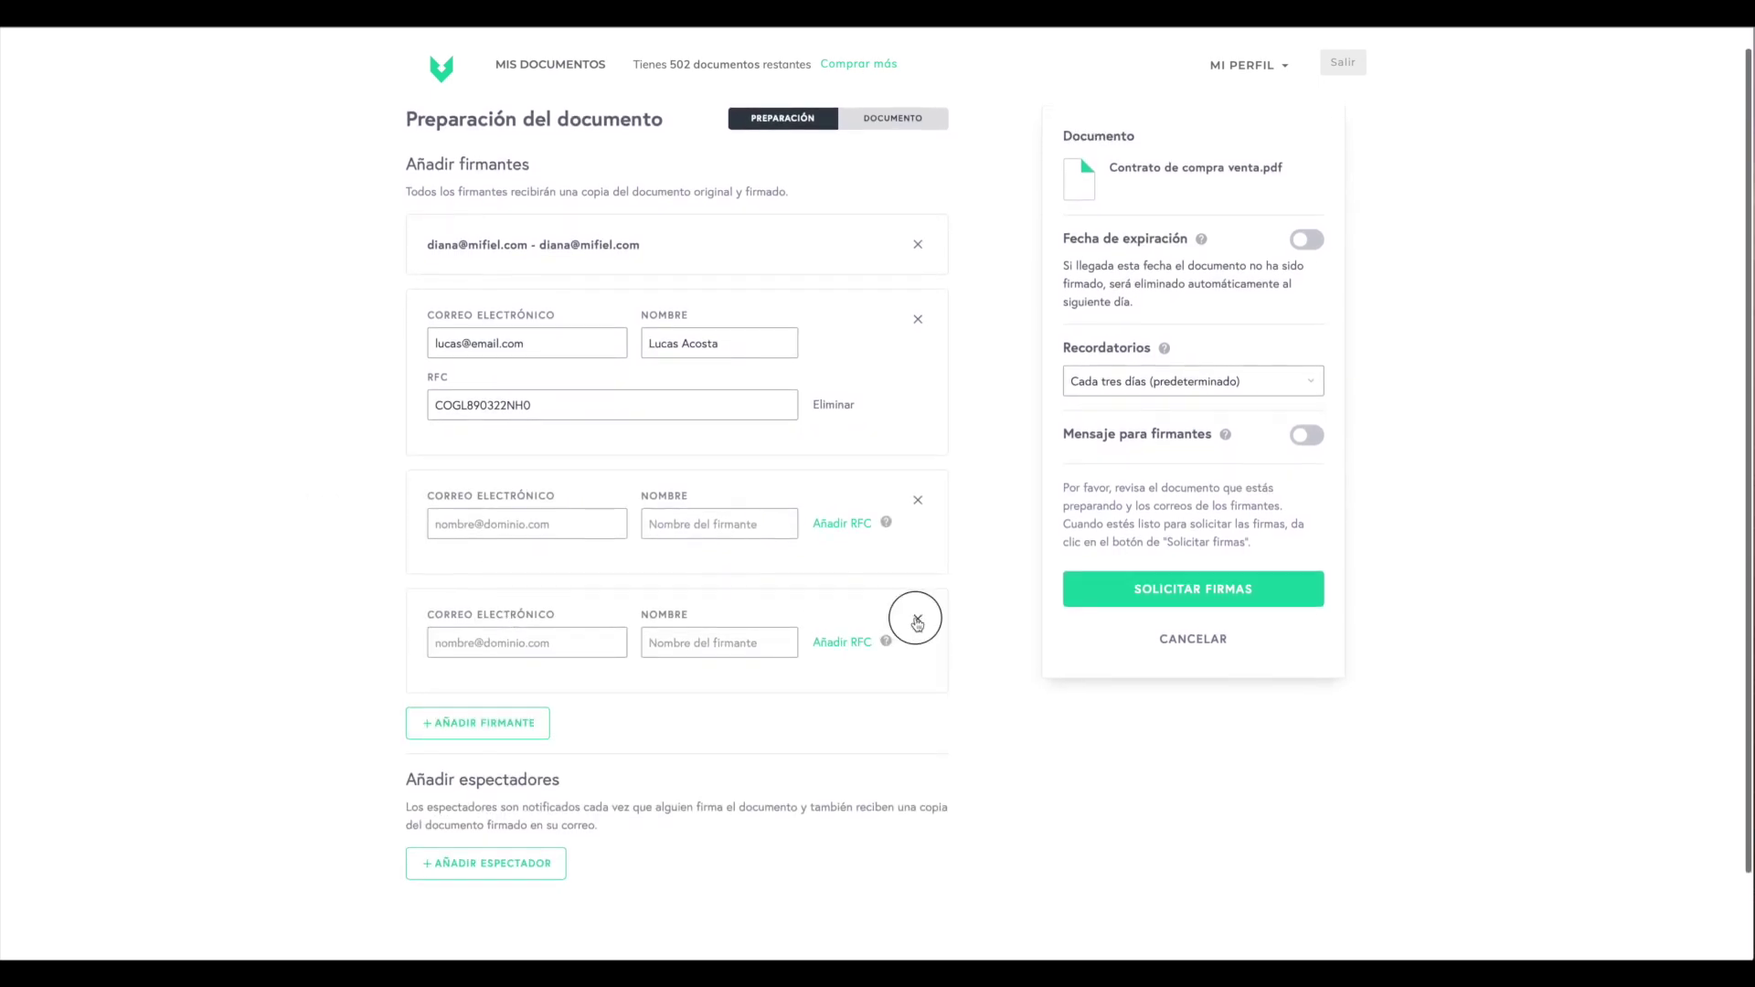
pyautogui.click(918, 503)
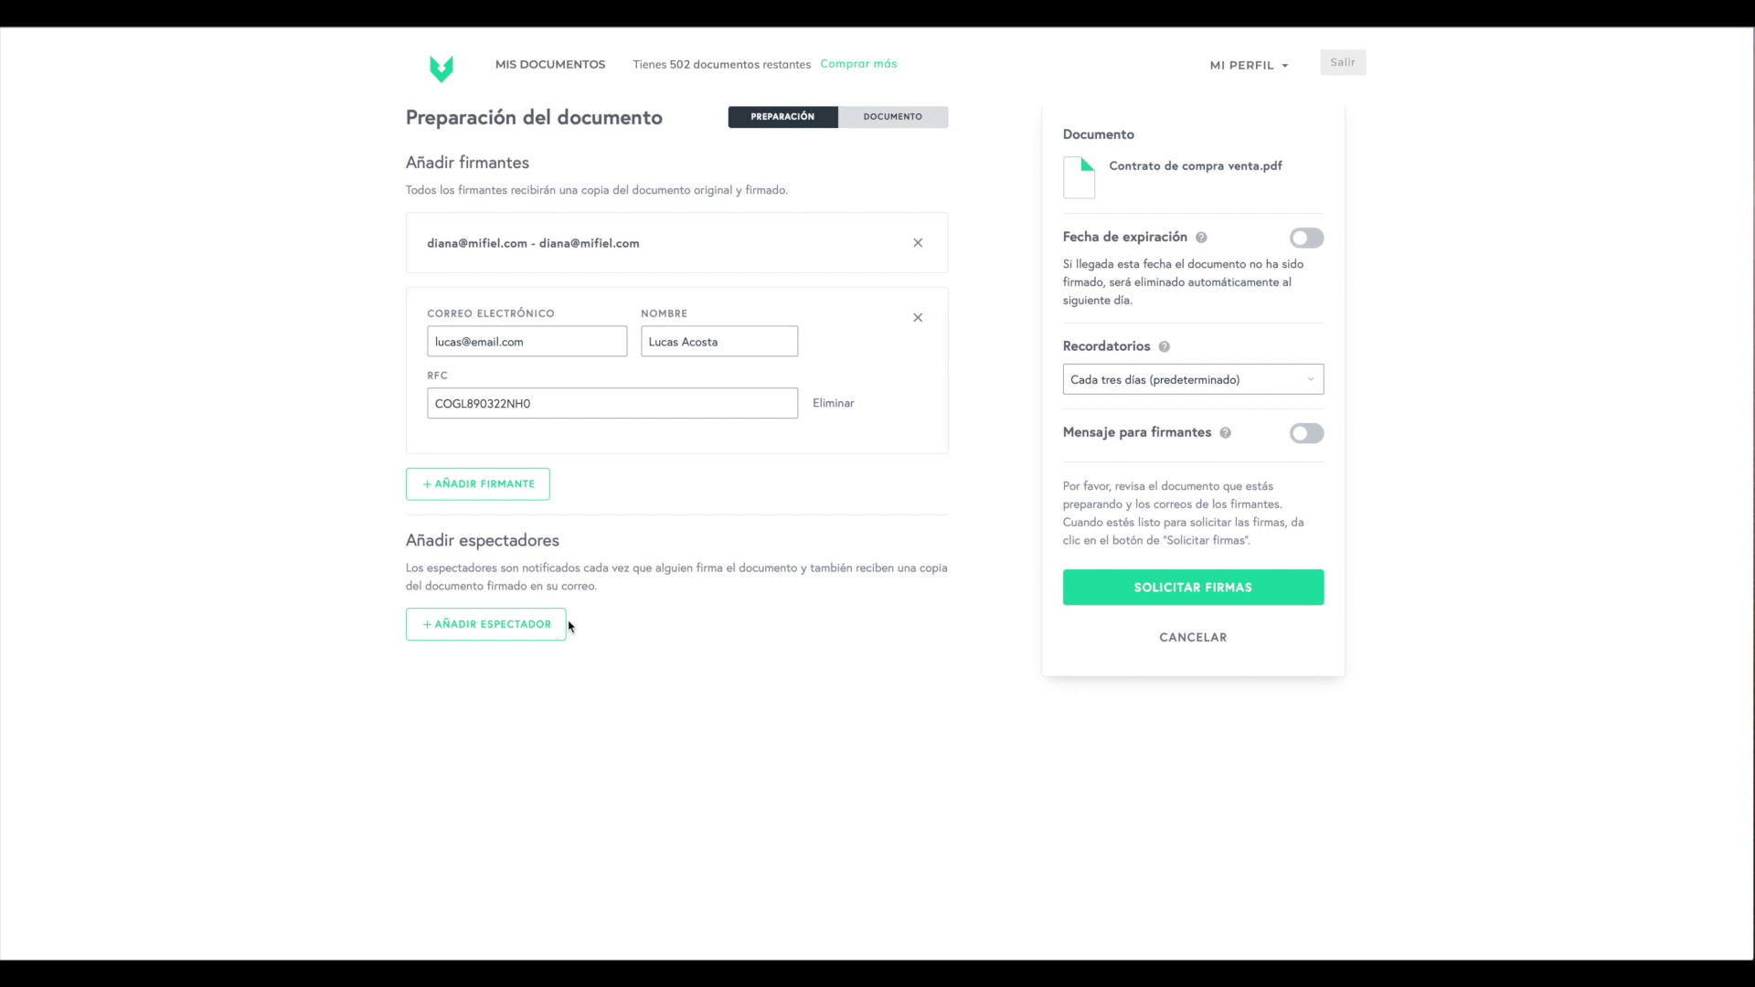
# - Add a viewer entry and fill in the viewer's e-mail address
pyautogui.click(438, 637)
pyautogui.click(462, 655)
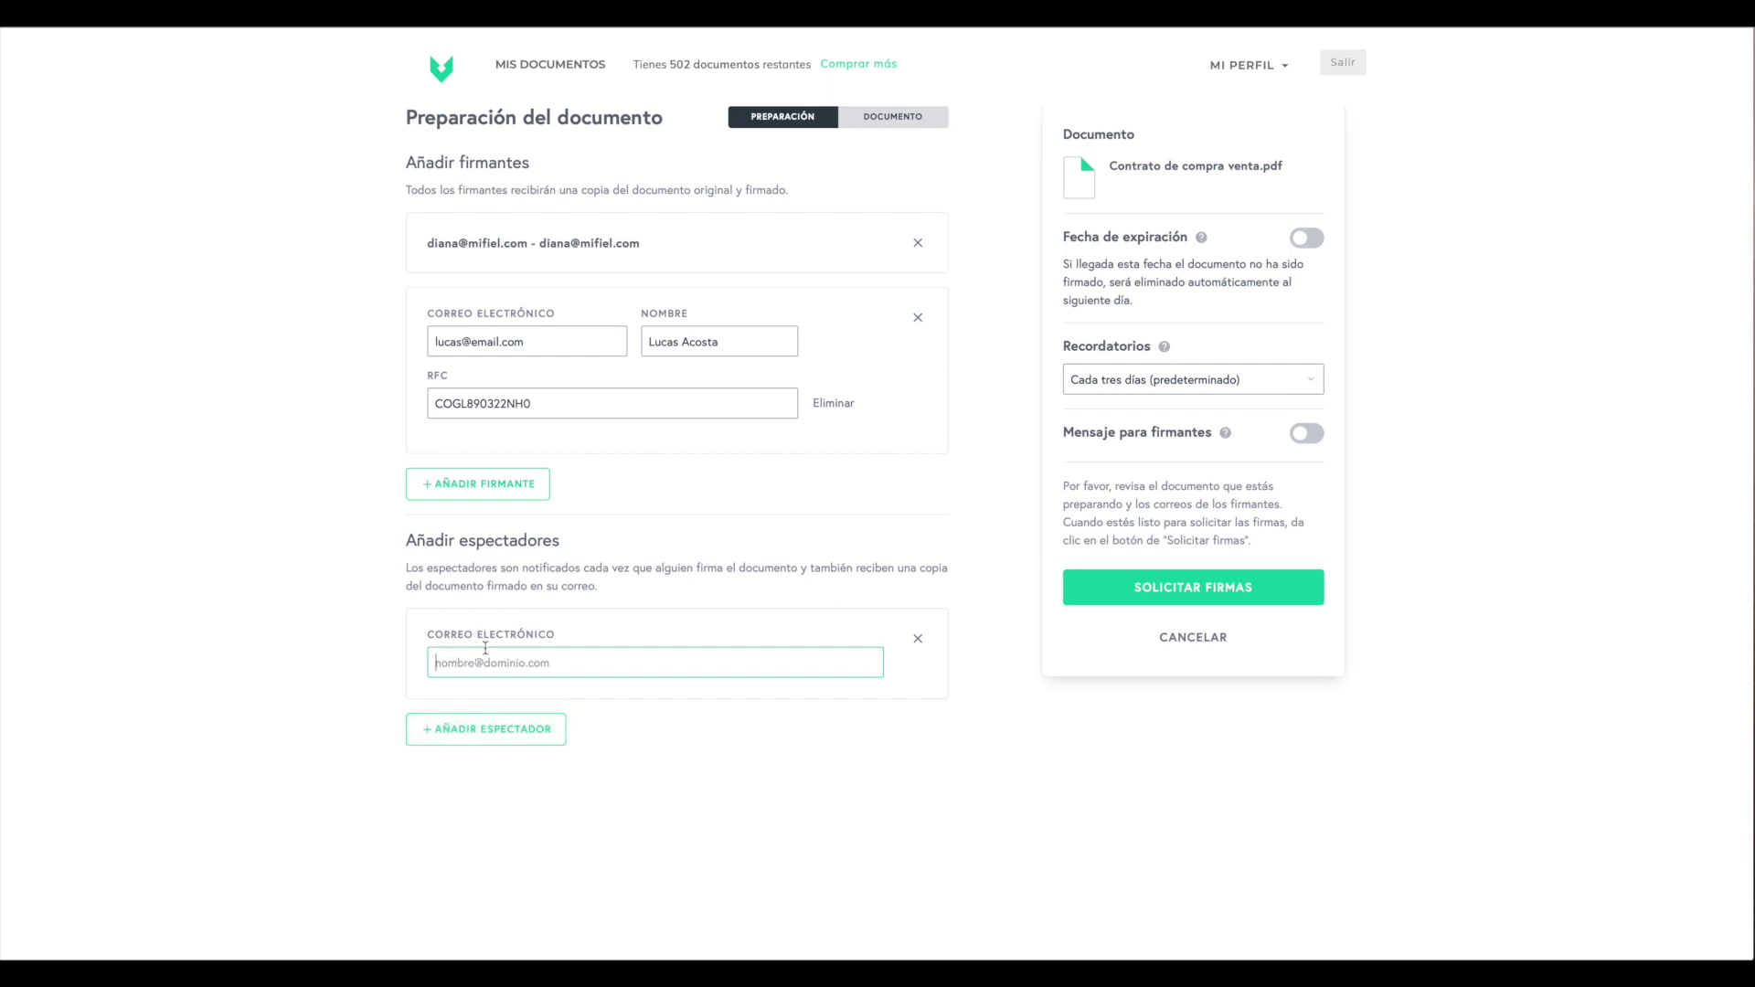
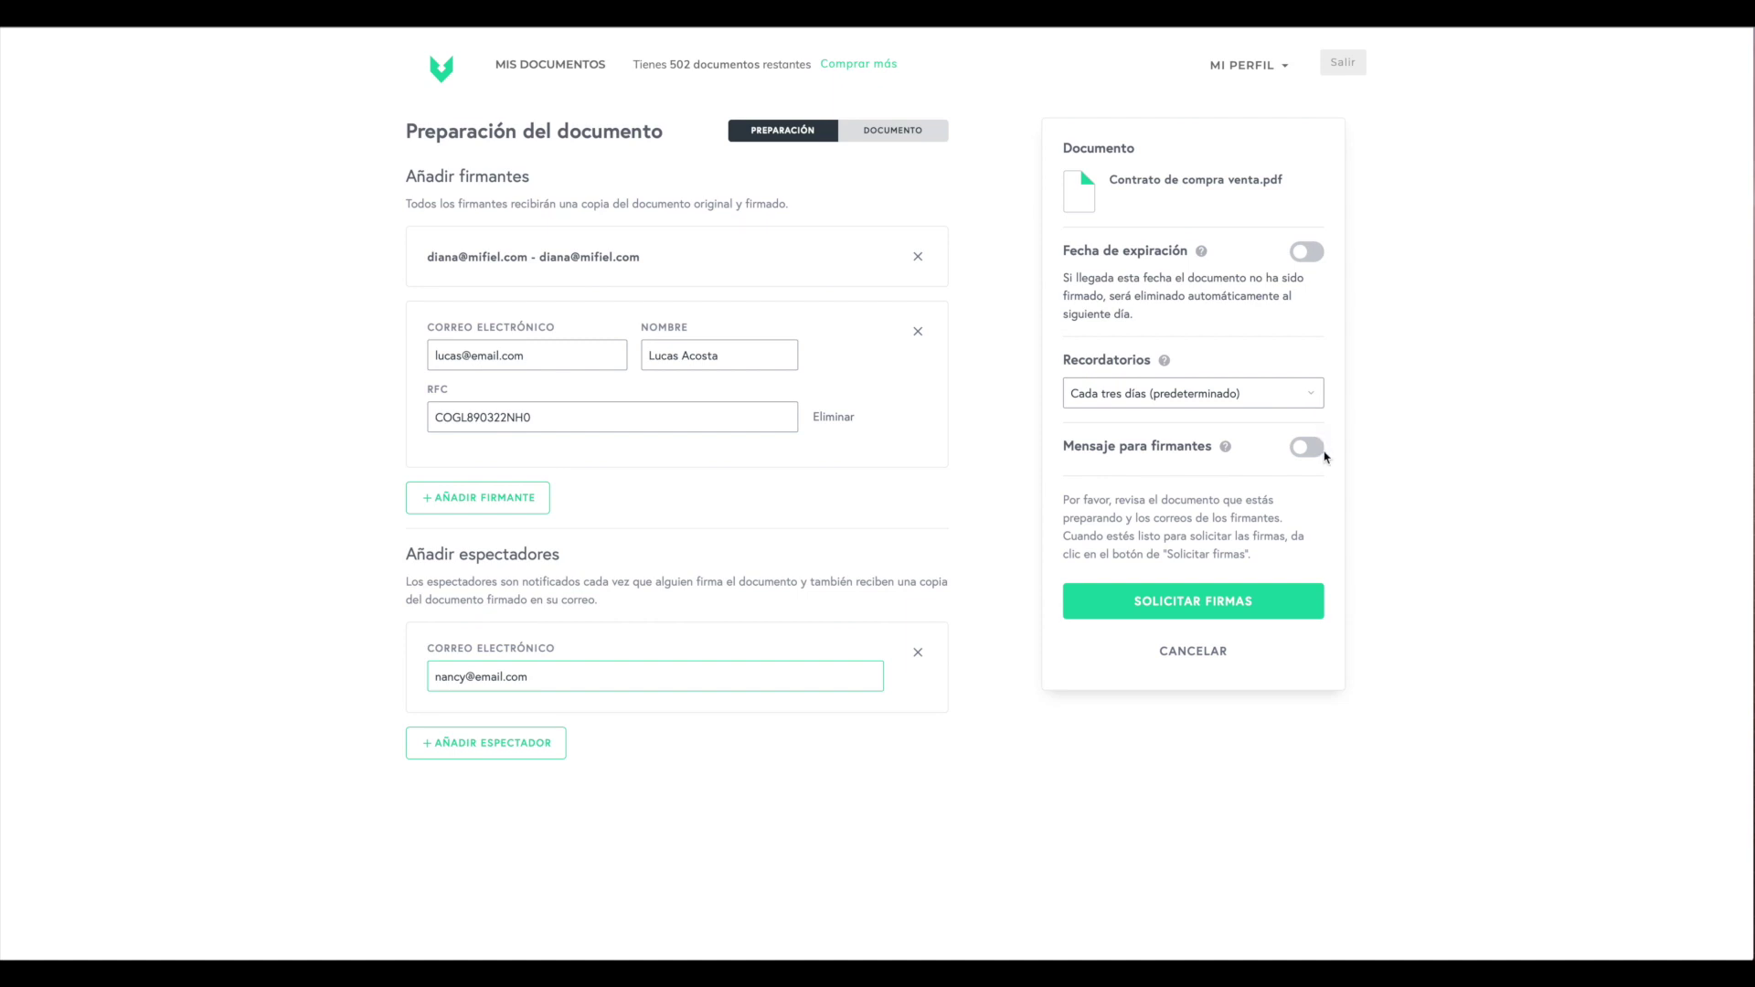
# - Enable Fecha de expiración, set it to 5 days (22 de Mayo, 2020), and save
pyautogui.click(1308, 253)
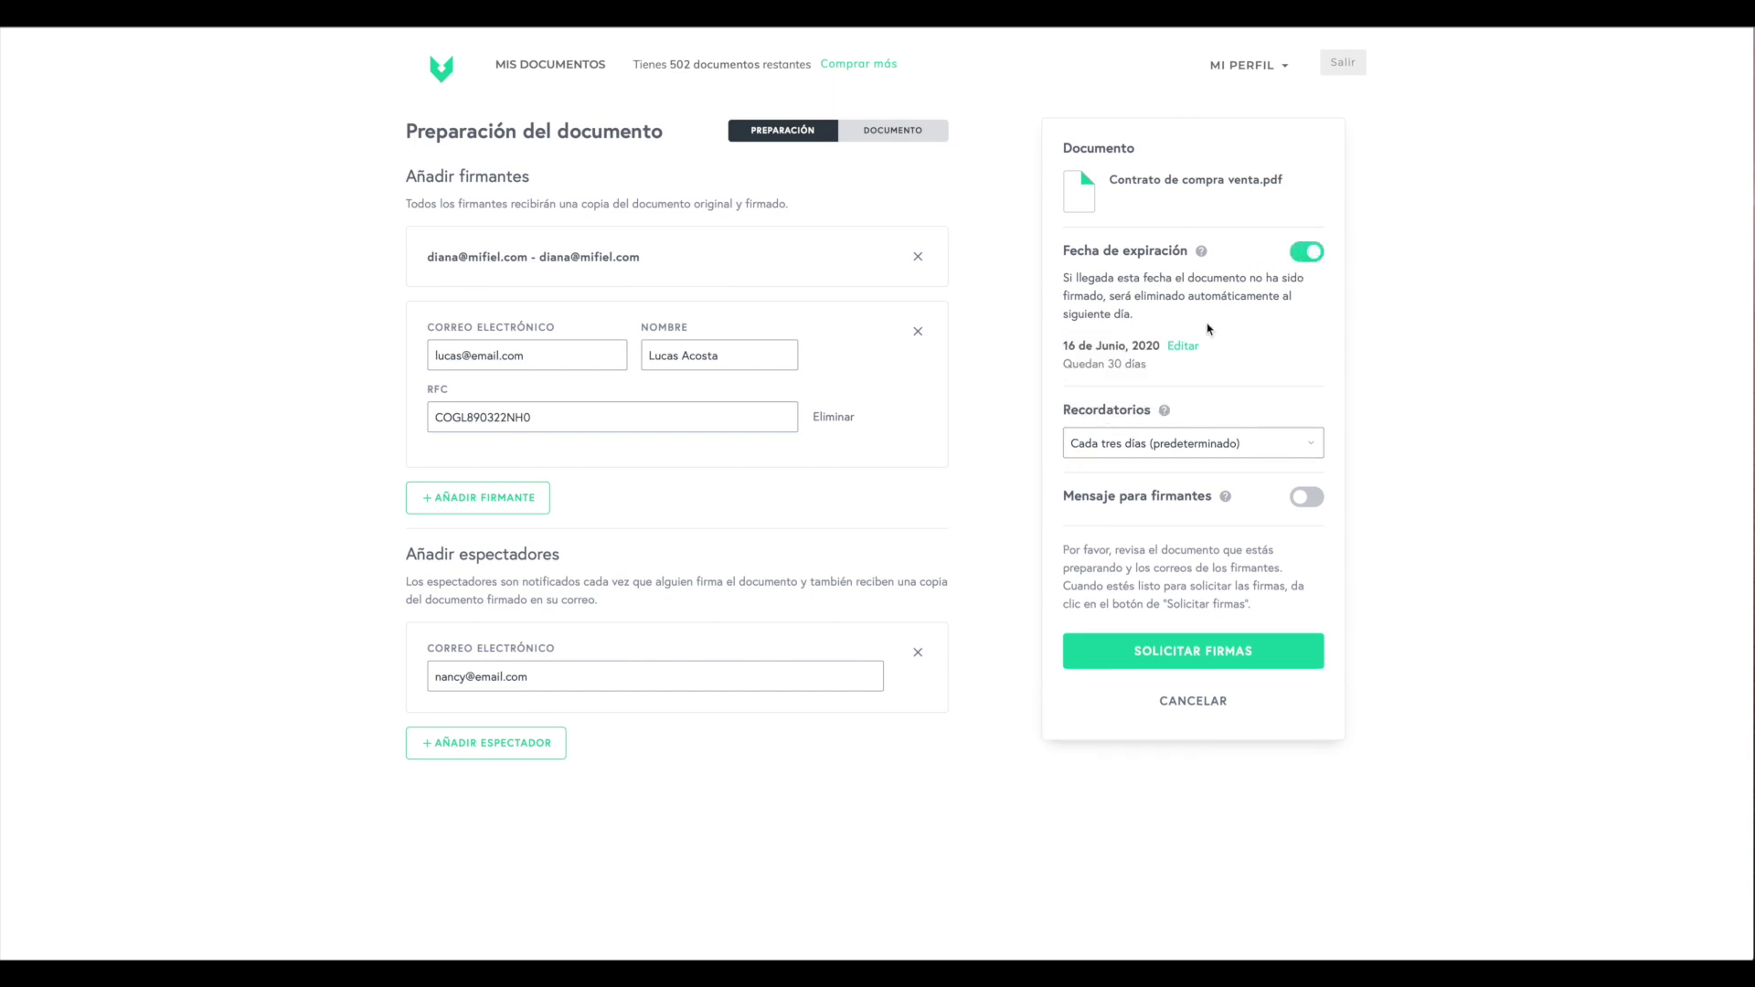
pyautogui.doubleClick(1078, 353)
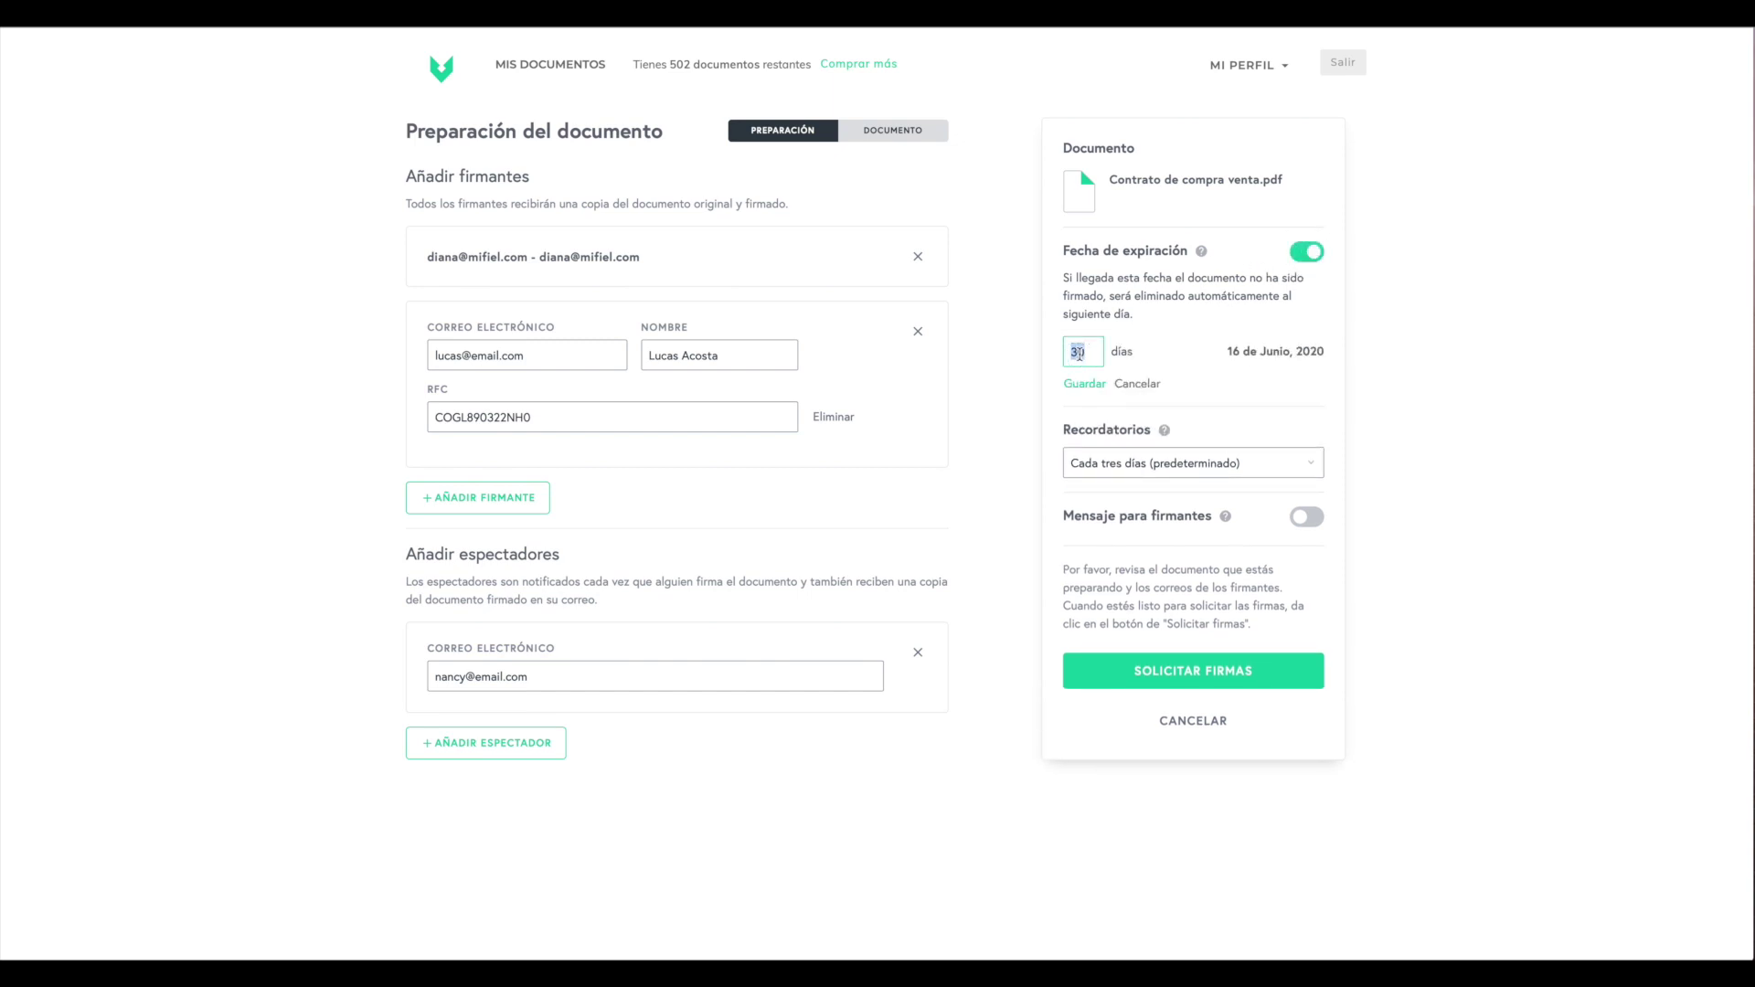
pyautogui.write('20')
pyautogui.press('BackSpace')
pyautogui.press('BackSpace')
pyautogui.write('10')
pyautogui.press('BackSpace')
pyautogui.press('BackSpace')
pyautogui.write('5')
pyautogui.click(1087, 384)
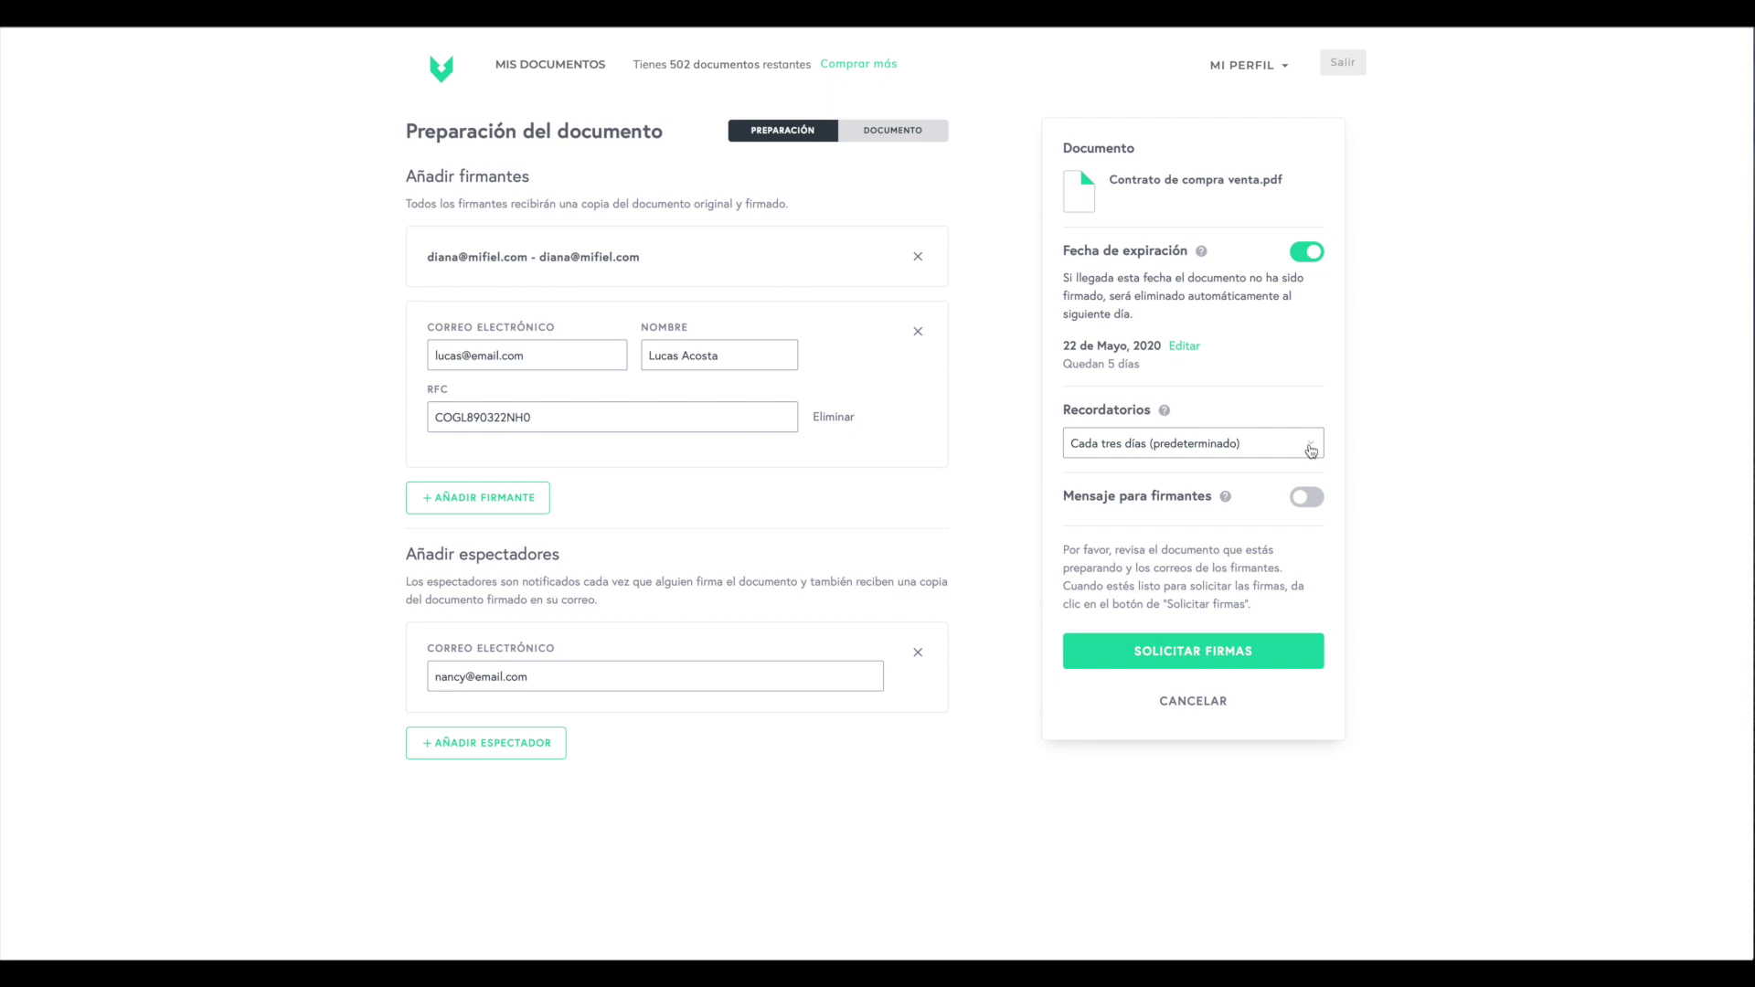
# - Set 'No enviar recordatorios automáticos' and add the signer message 'Hola, Revisa el contrato antes de firmar'
pyautogui.click(1312, 451)
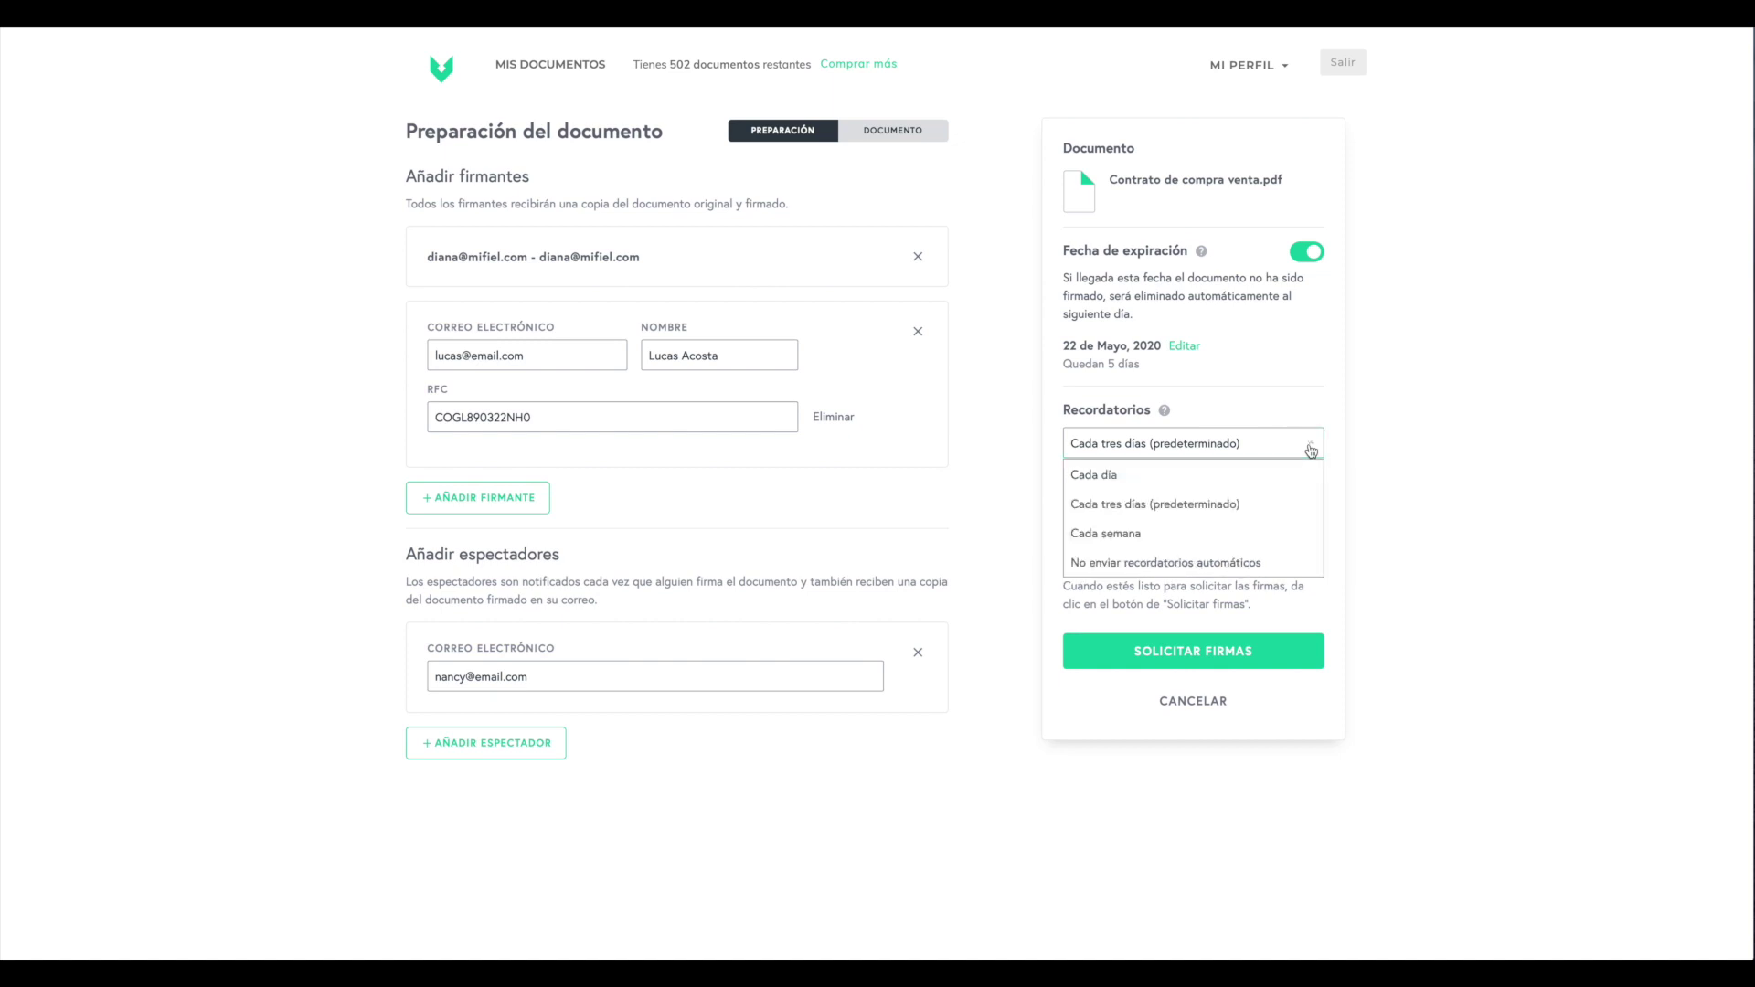
pyautogui.click(1259, 561)
pyautogui.click(1301, 502)
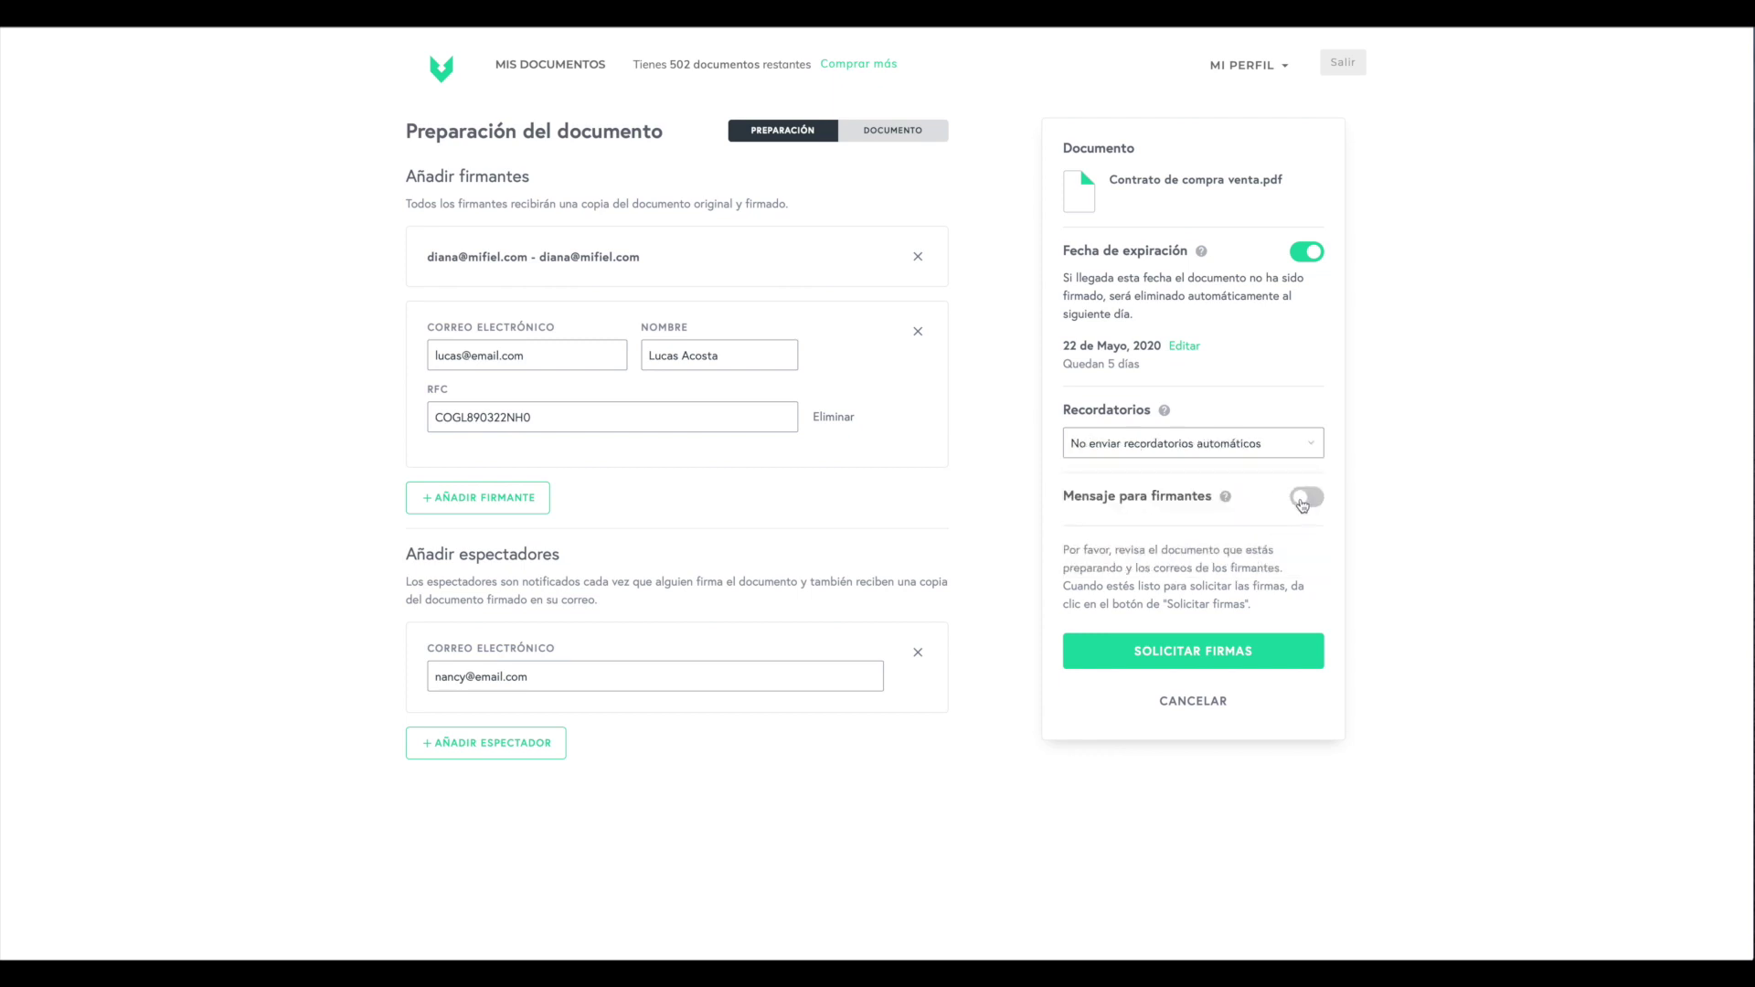
pyautogui.write('Ho')
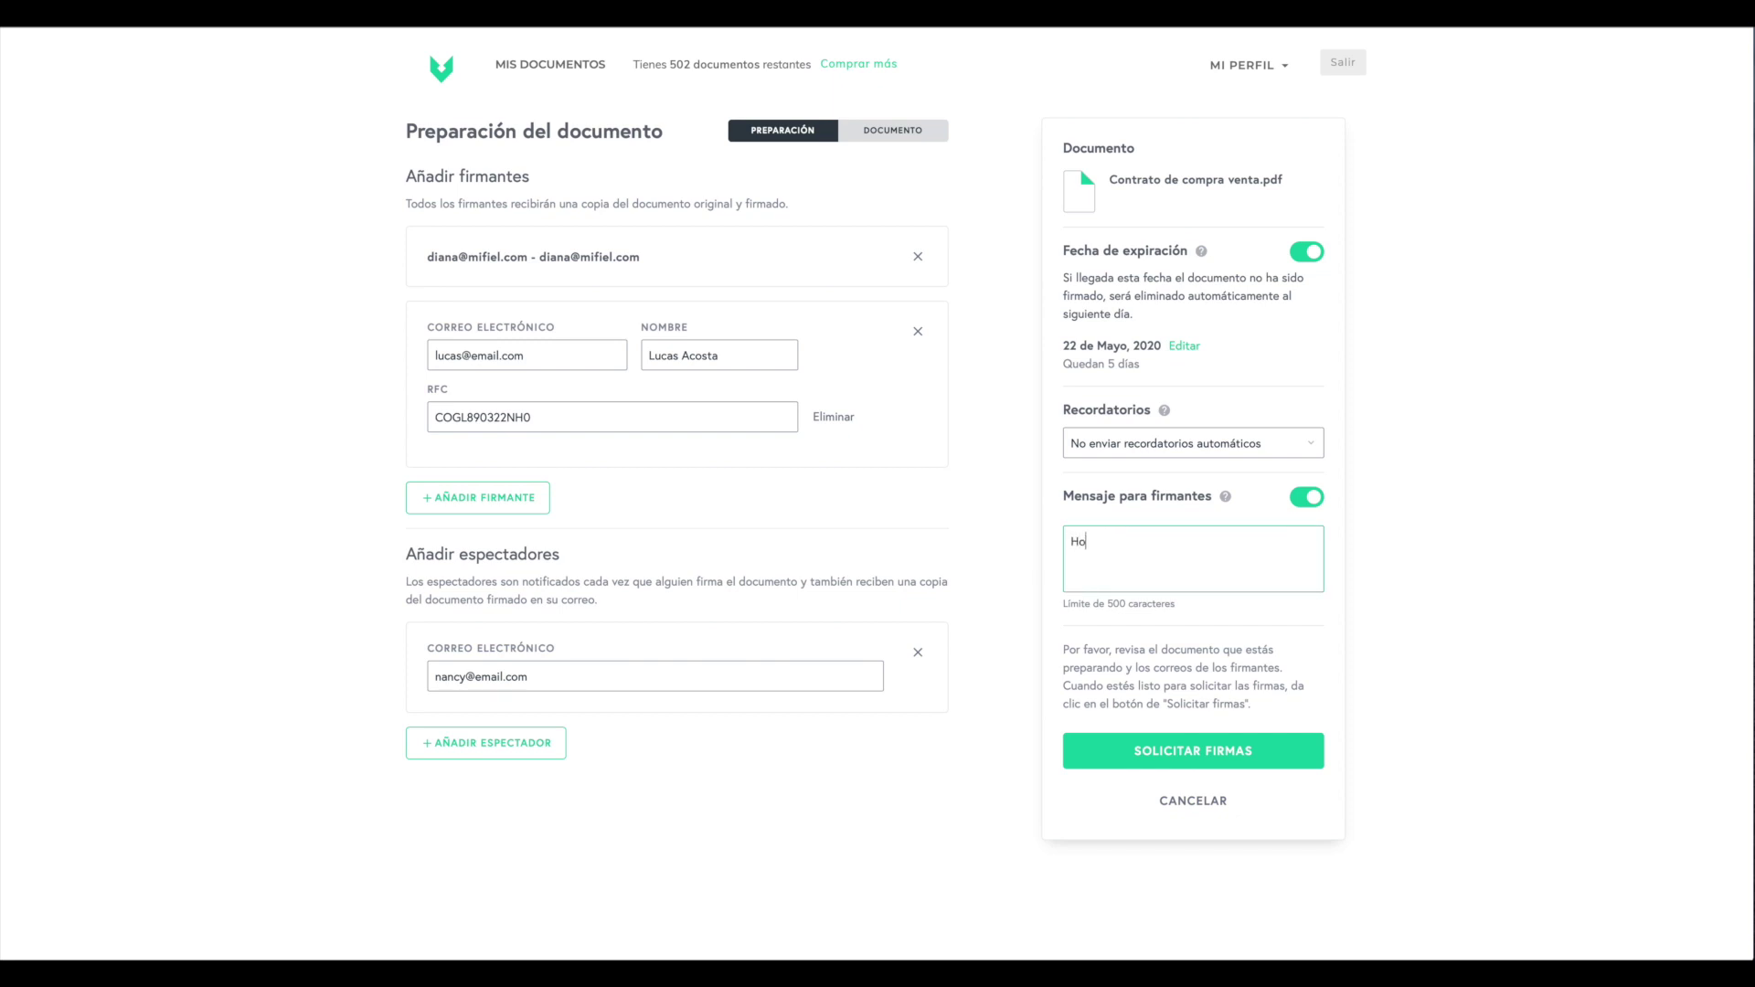
pyautogui.write('la, Revisa el contrato antes de firmar')
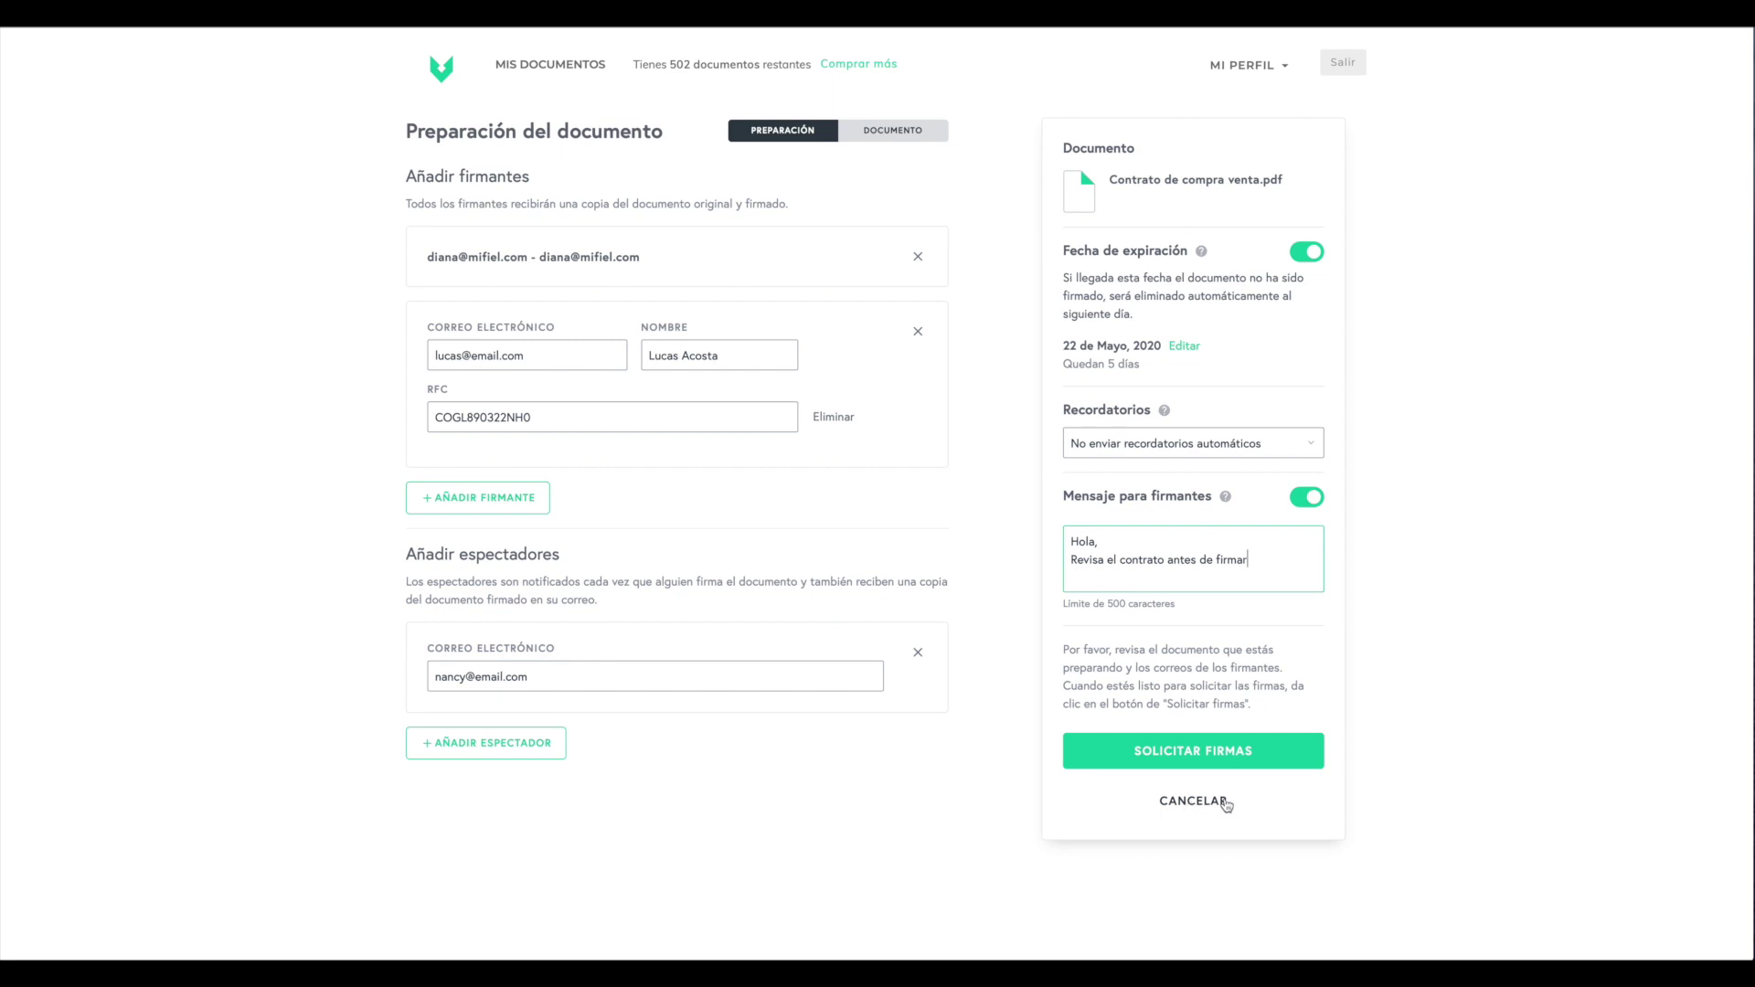
# - Submit the contract with SOLICITAR FIRMAS
pyautogui.click(1195, 761)
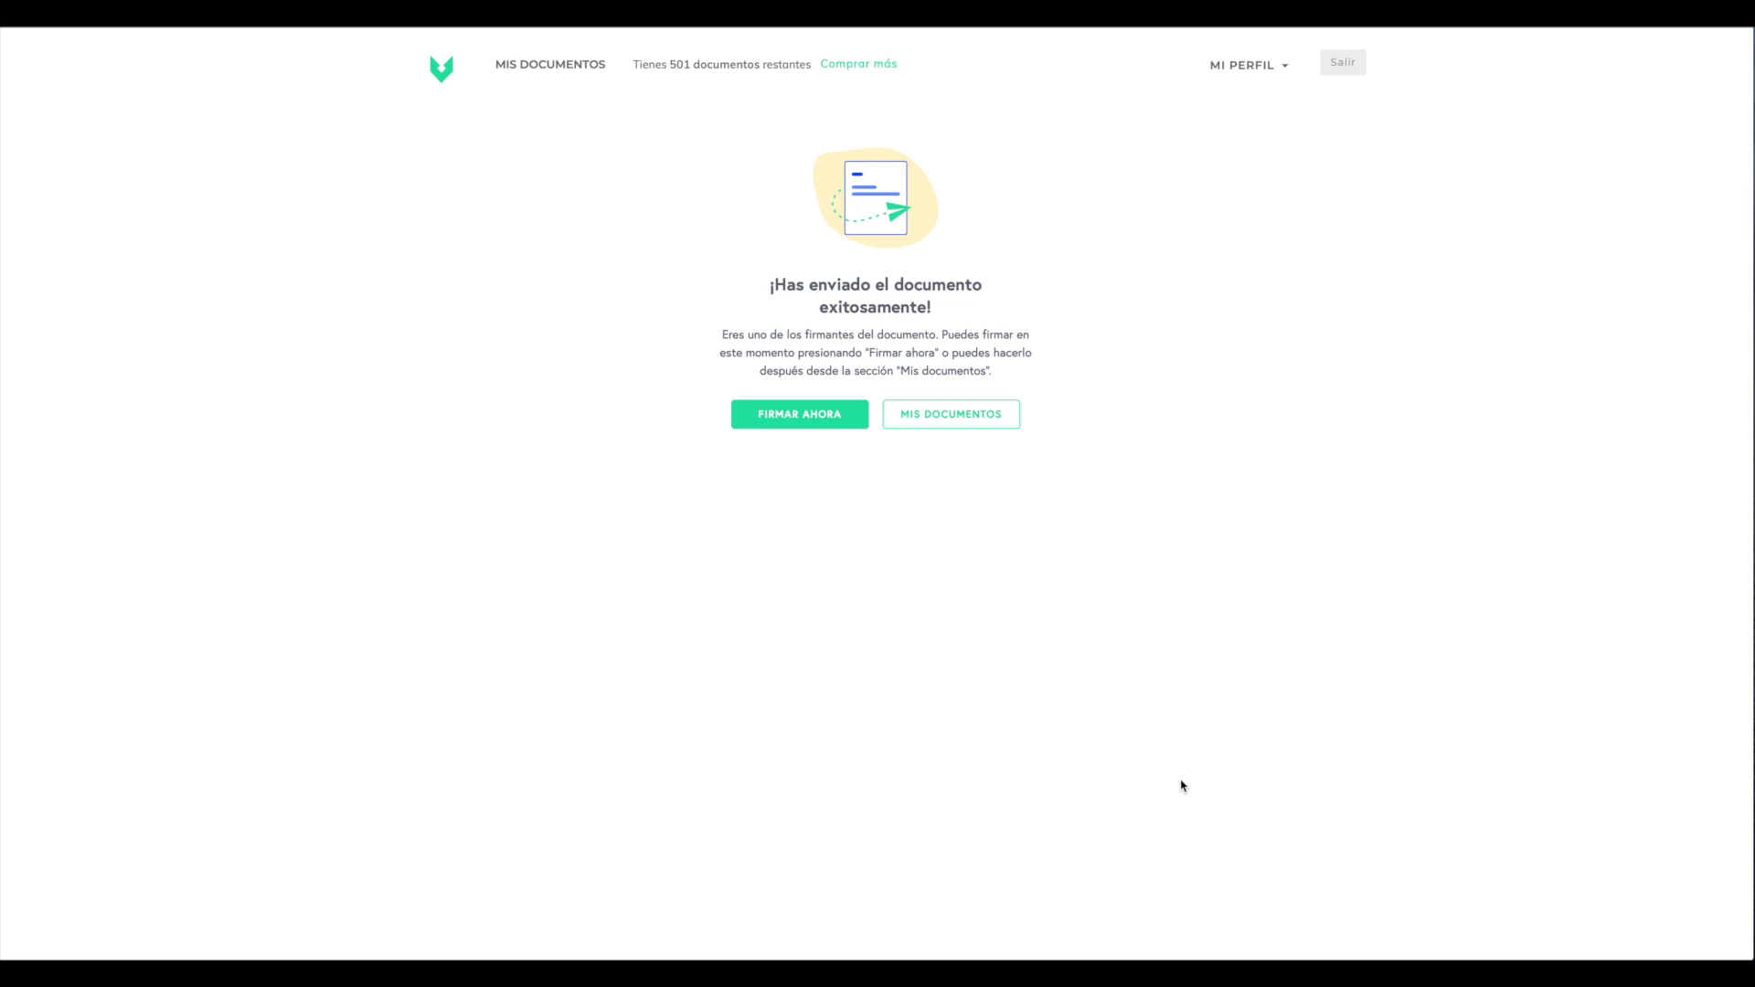
# - In Mis documentos, open Administrar for the newest contract, Contrato_de_compra_venta.pdf
pyautogui.click(989, 403)
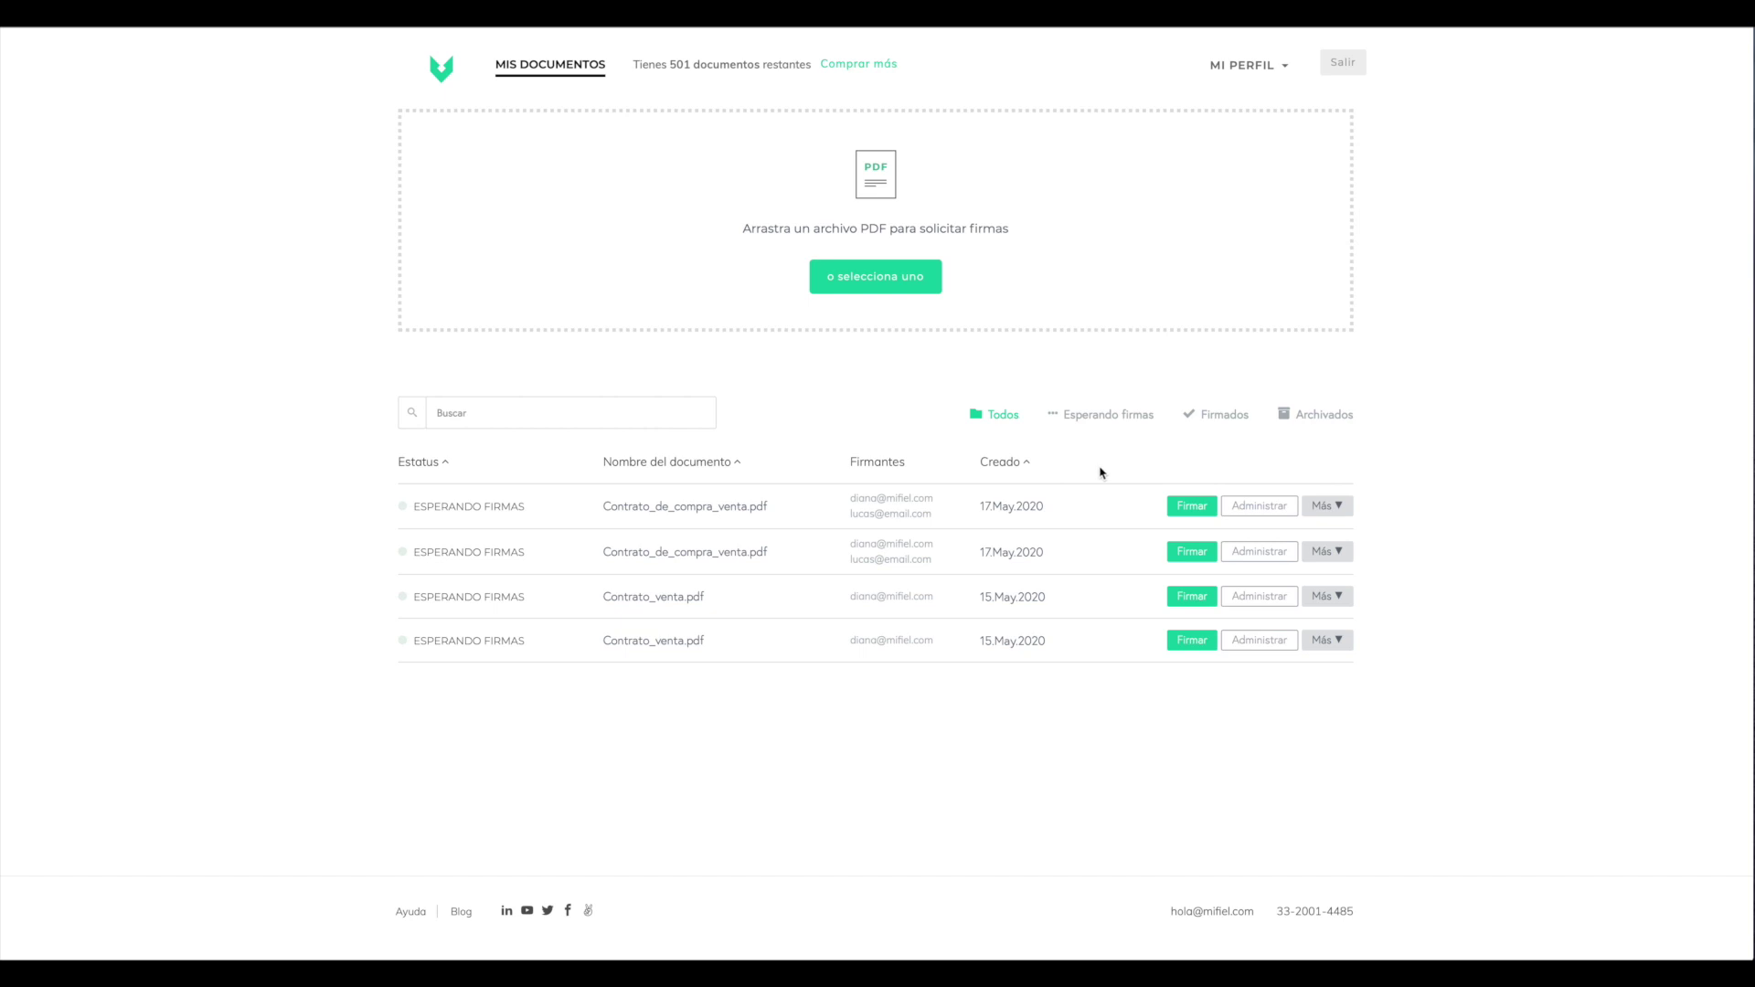
pyautogui.click(1336, 506)
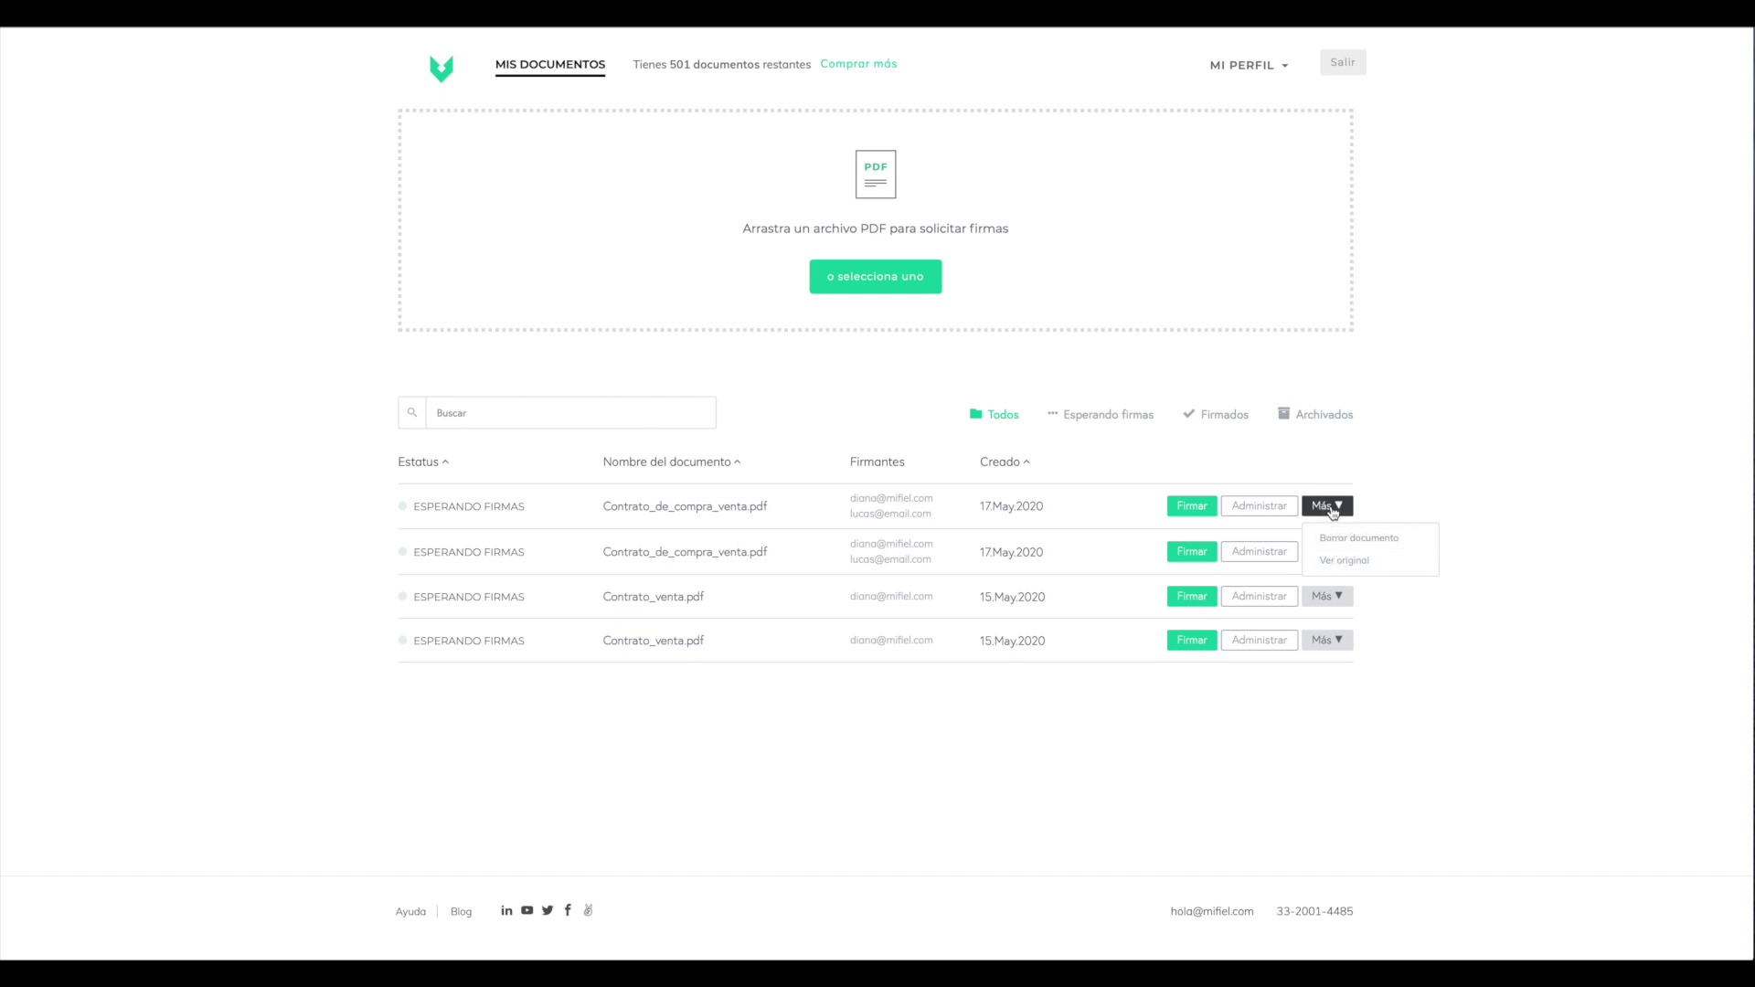
pyautogui.click(1332, 508)
pyautogui.click(1269, 507)
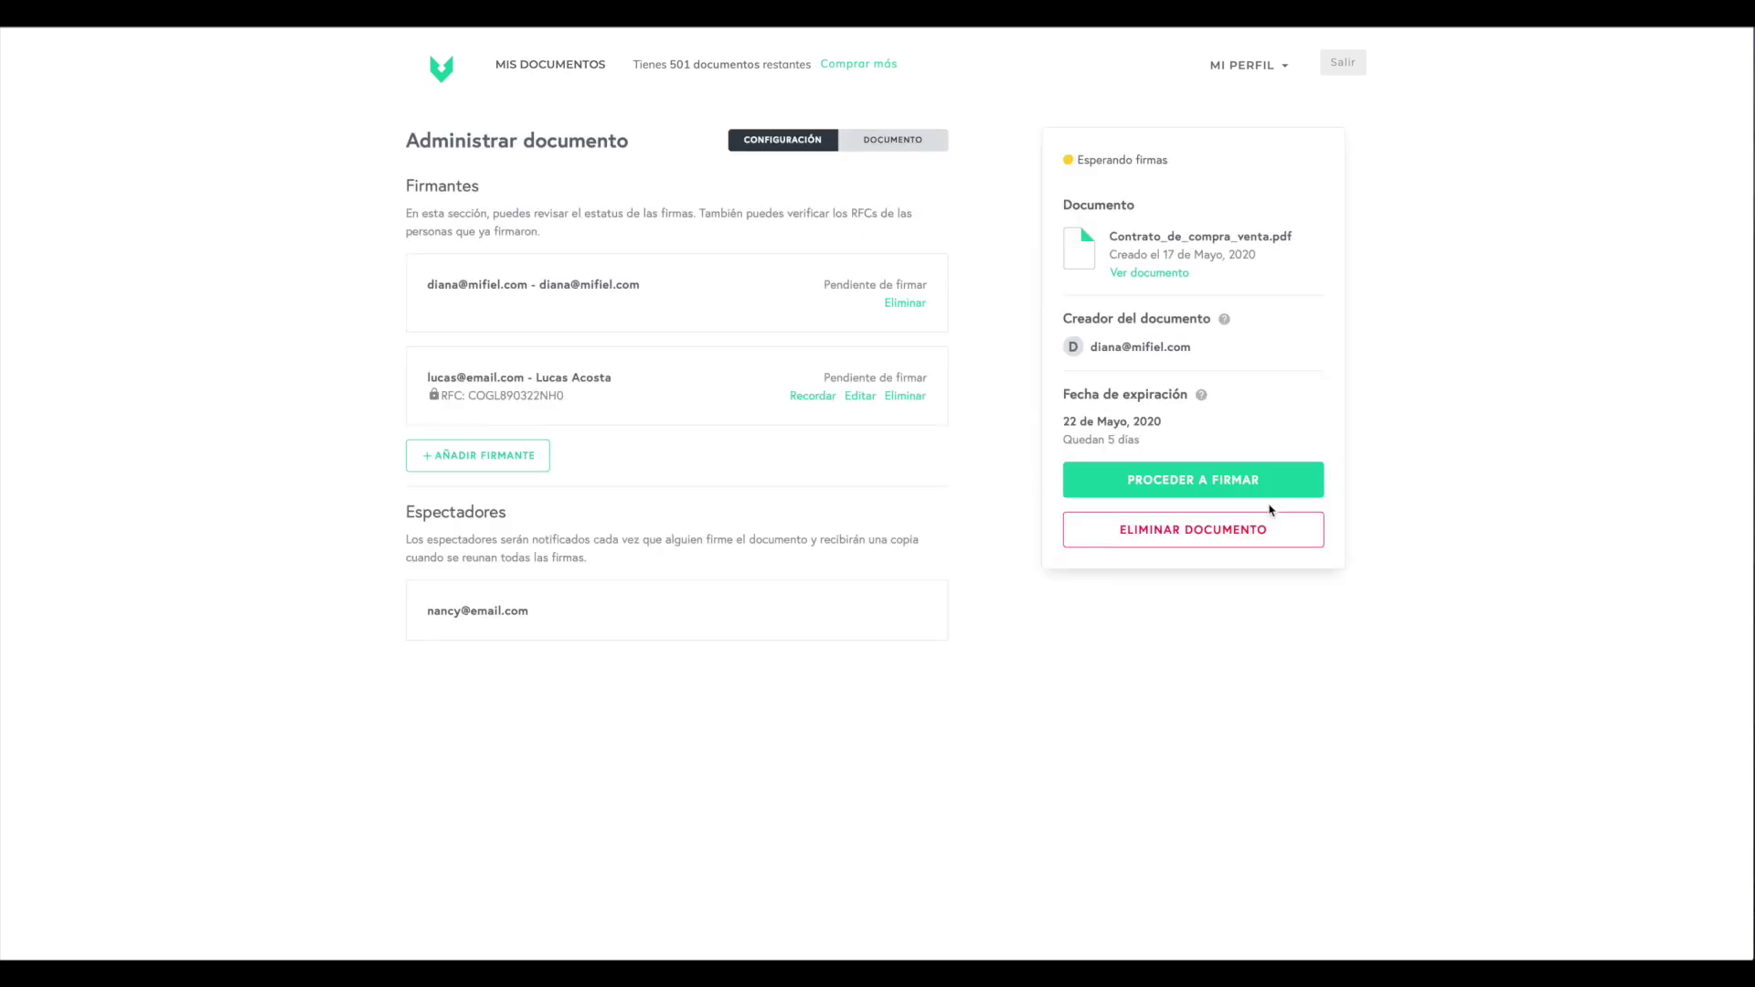